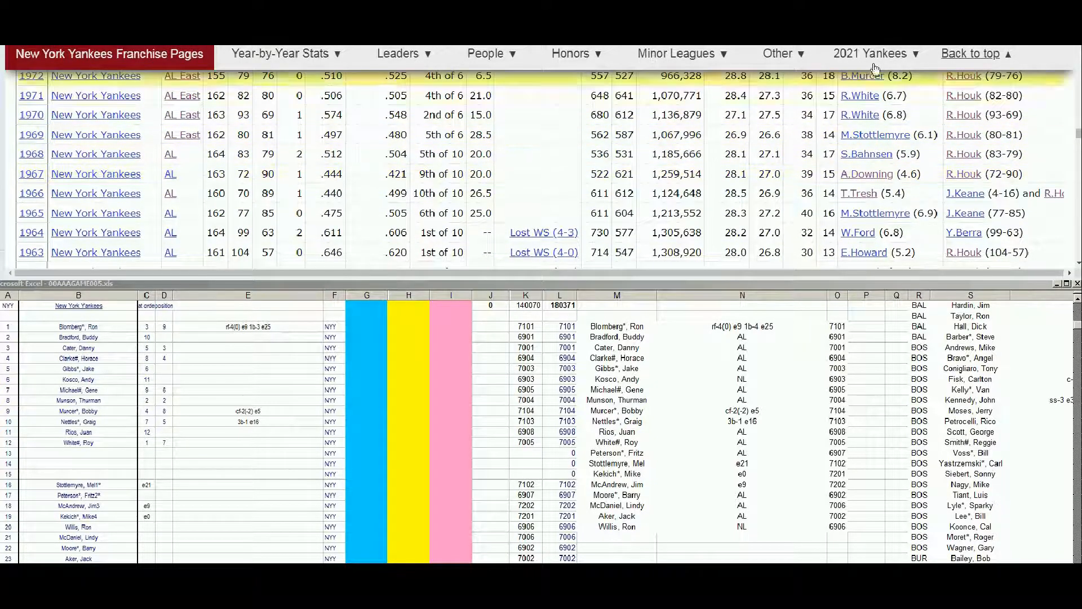
Step: Examine the Yankees' year-by-year records and managers for the 1960s and 1970s seasons
{"action": "scroll", "coordinate": [1078, 50], "scroll_direction": "up", "scroll_amount": 3}
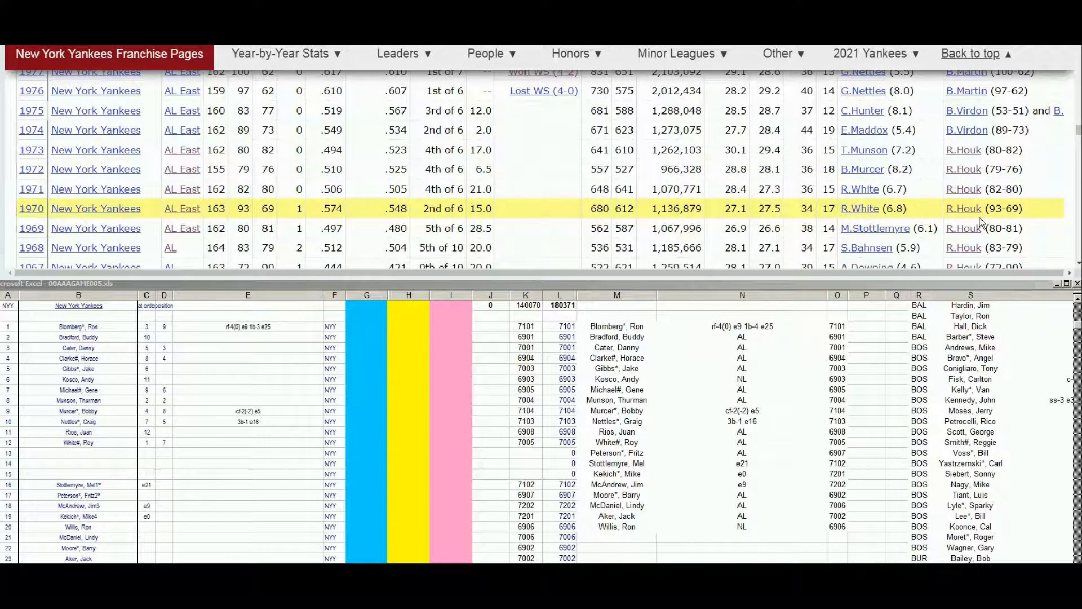
{"action": "left_click", "coordinate": [1079, 263]}
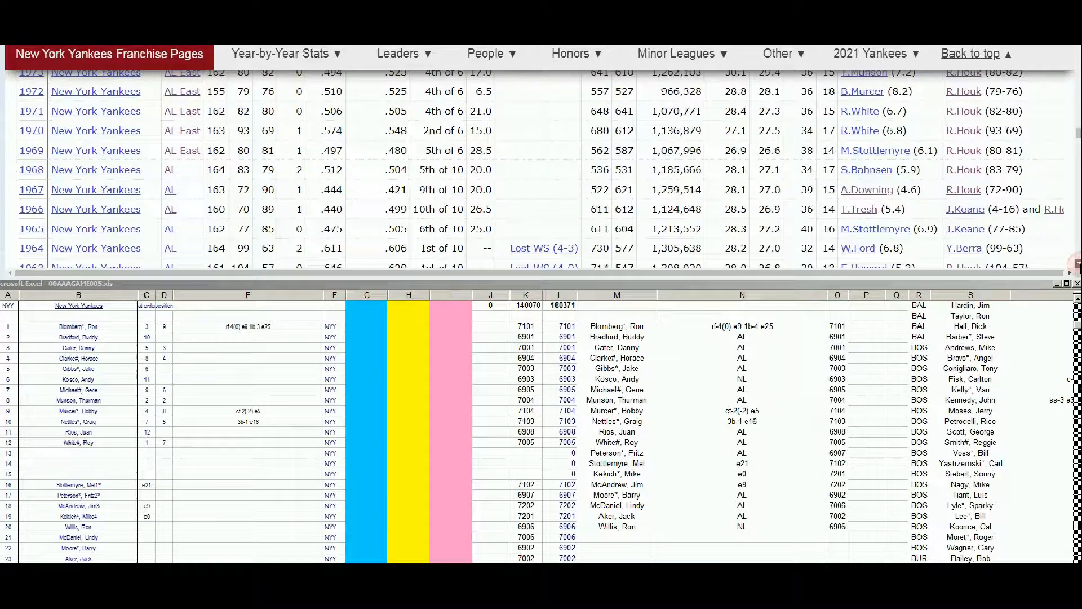
{"action": "left_click", "coordinate": [1079, 265]}
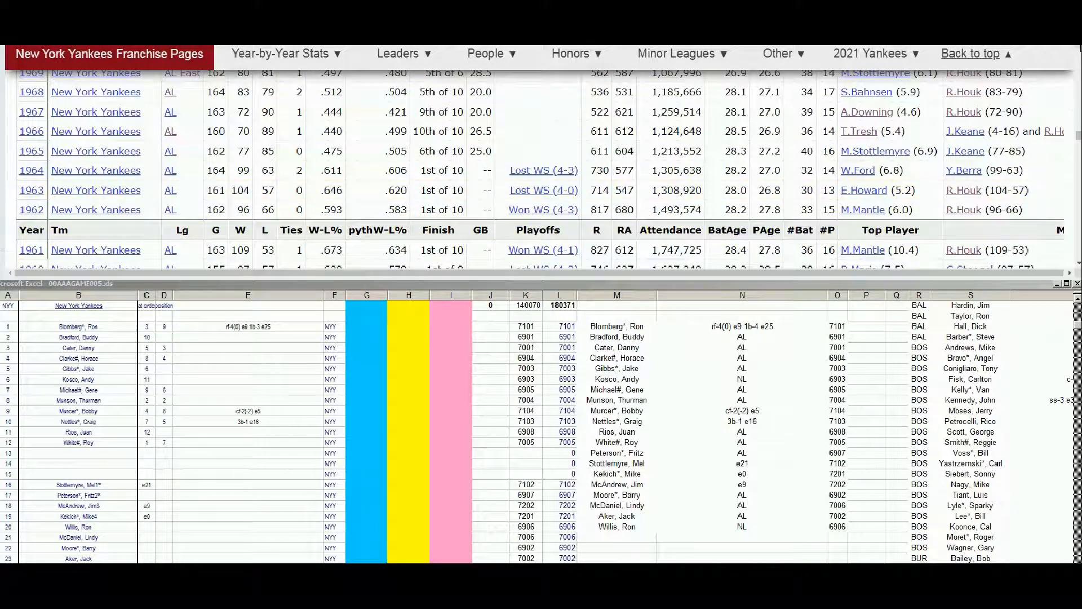
{"action": "left_click", "coordinate": [1080, 49]}
{"action": "left_click", "coordinate": [1079, 49]}
{"action": "left_click", "coordinate": [1080, 49]}
{"action": "left_click", "coordinate": [1080, 49]}
{"action": "left_click", "coordinate": [1080, 49]}
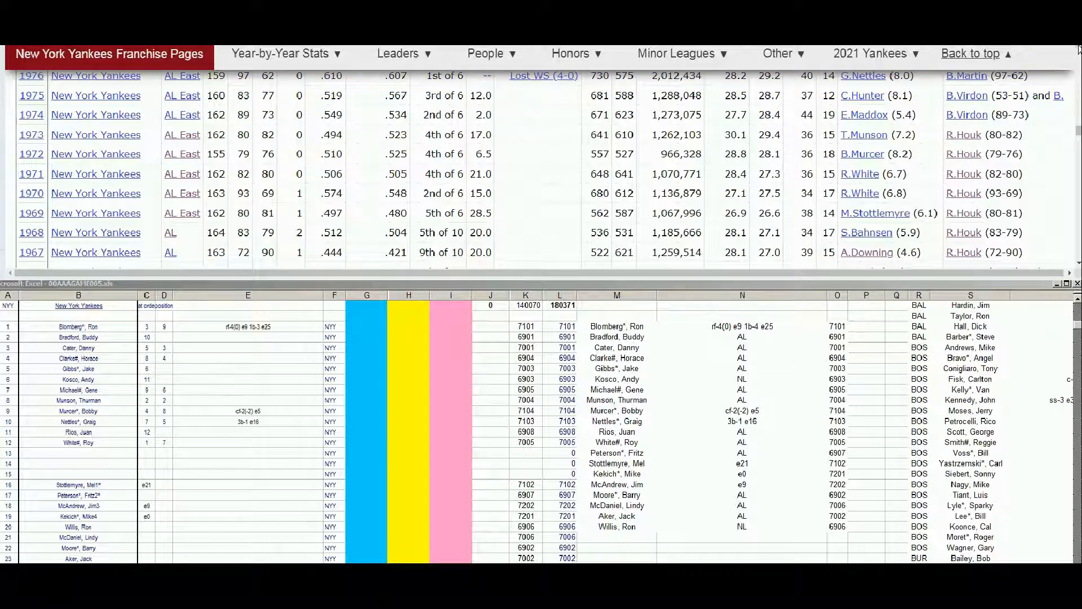
{"action": "scroll", "coordinate": [1078, 50], "scroll_direction": "up", "scroll_amount": 1}
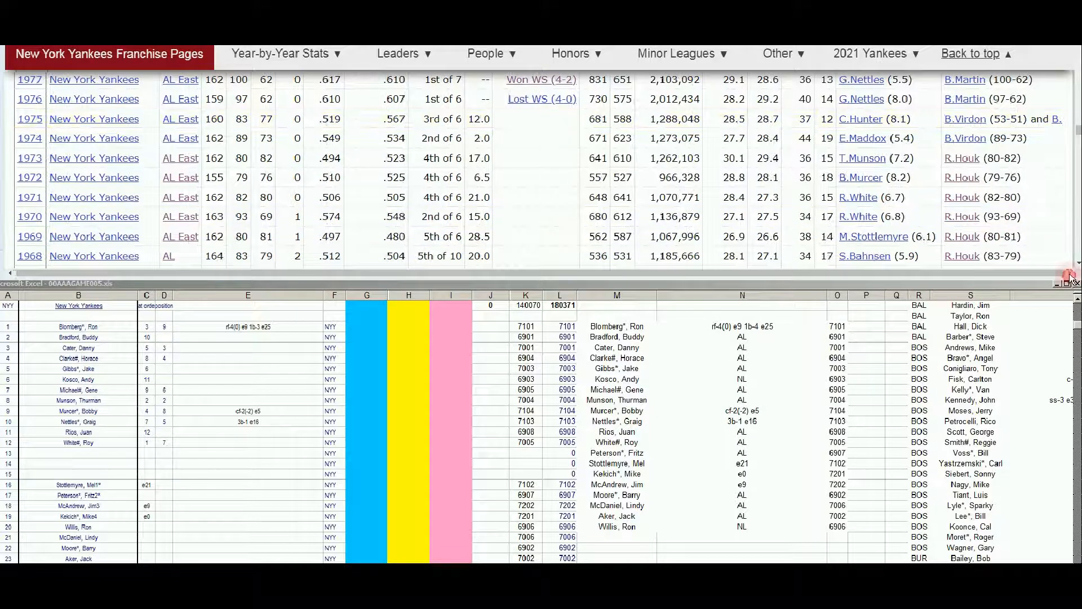
Step: Open the 1975 season's second manager in a new tab, view that page and return to the Yankees franchise page
{"action": "right_click", "coordinate": [1054, 127]}
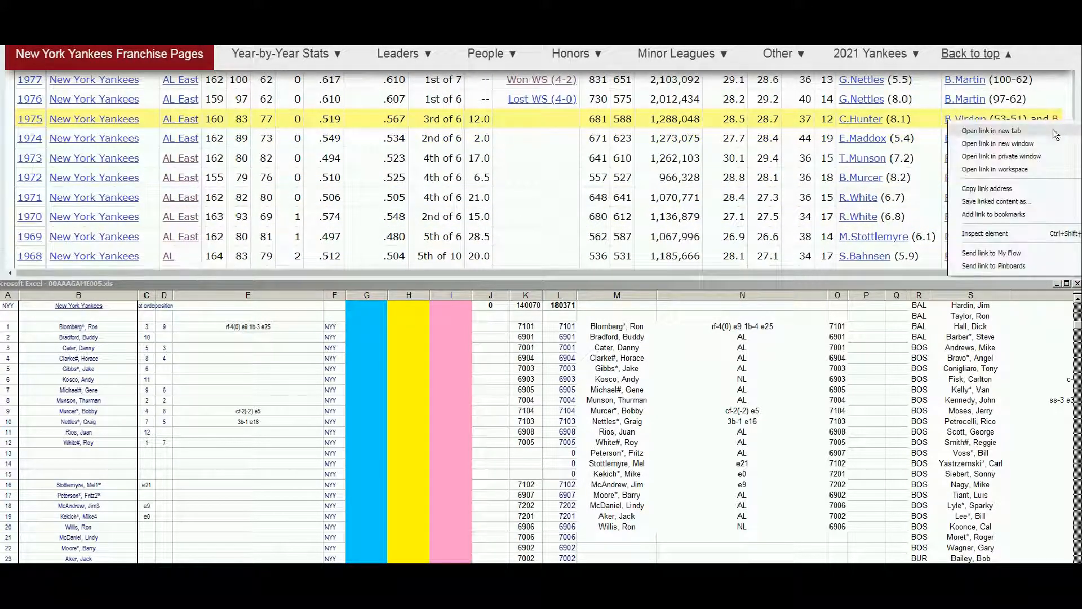
{"action": "left_click", "coordinate": [1052, 131]}
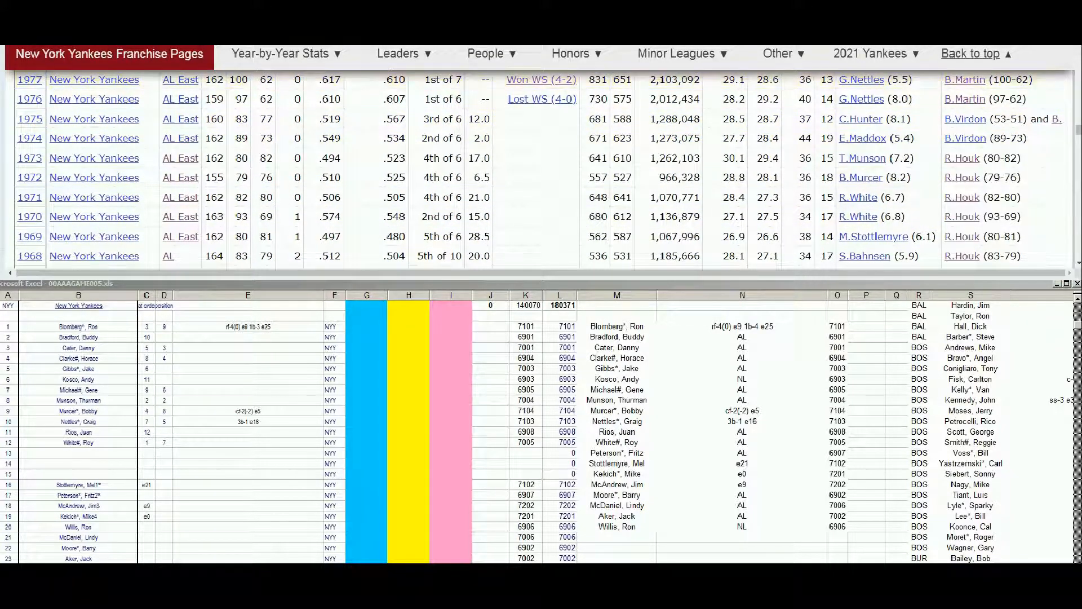
{"action": "left_click", "coordinate": [322, 34]}
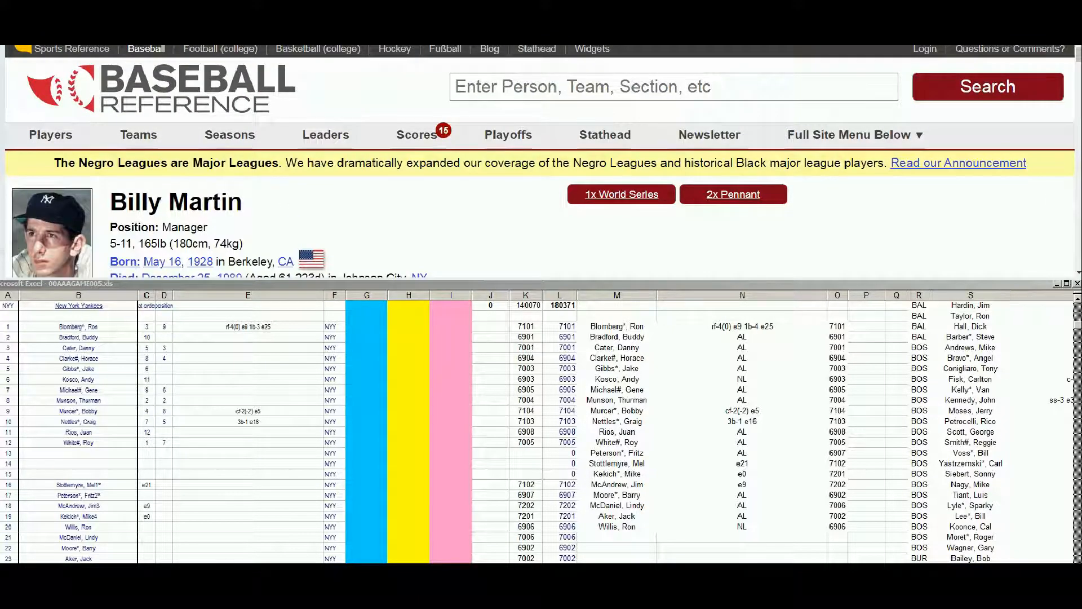
{"action": "left_click", "coordinate": [225, 33]}
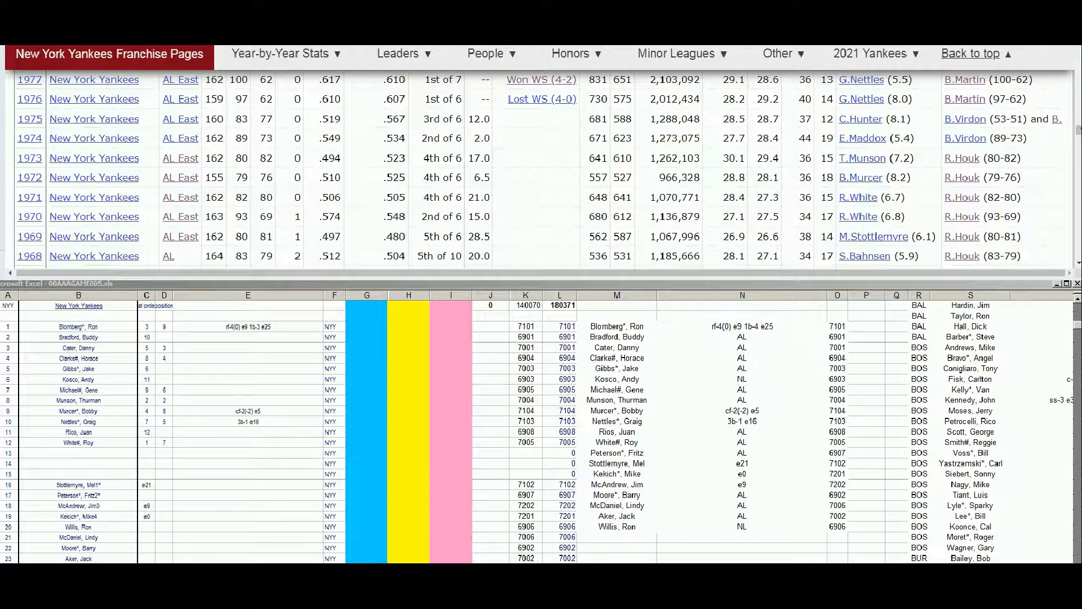
Step: Search the site for "bradford", open Buddy Bradford's player page and review his Standard Batting table by season
{"action": "left_click", "coordinate": [970, 54]}
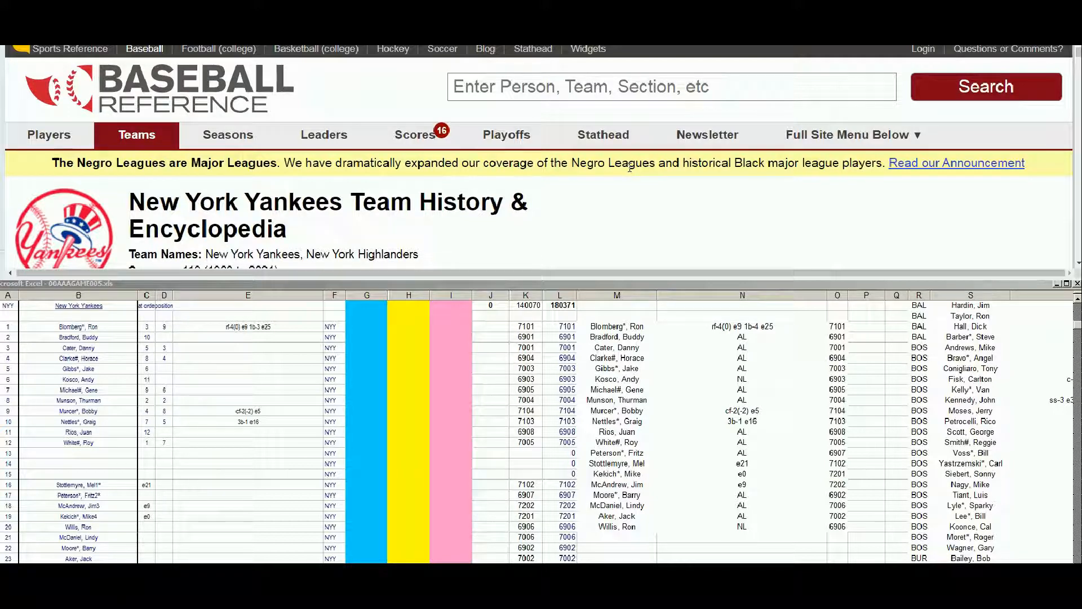
{"action": "left_click", "coordinate": [504, 83]}
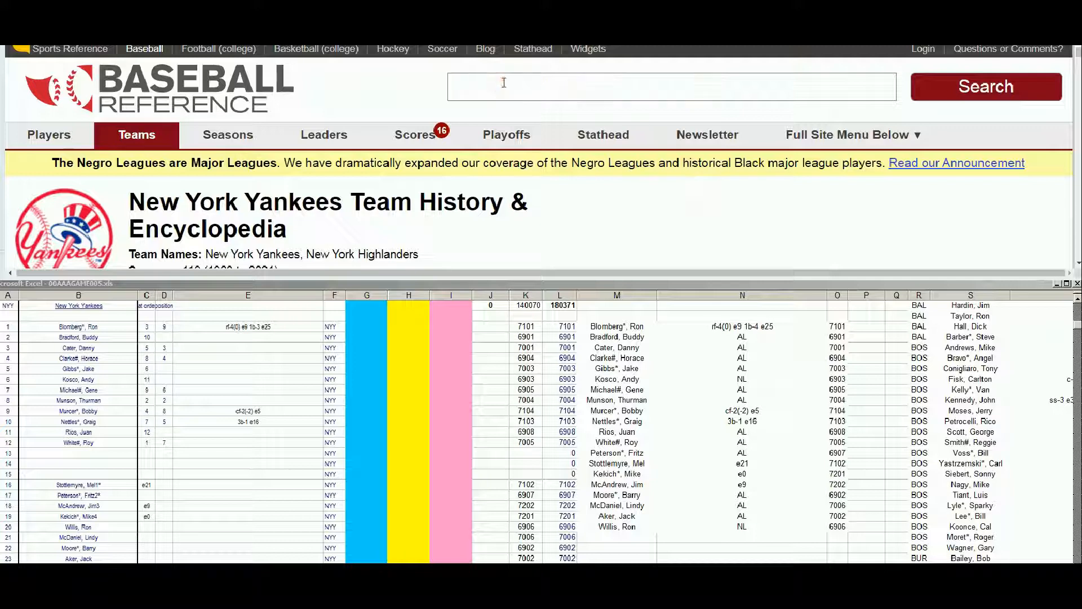
{"action": "type", "text": "bradford"}
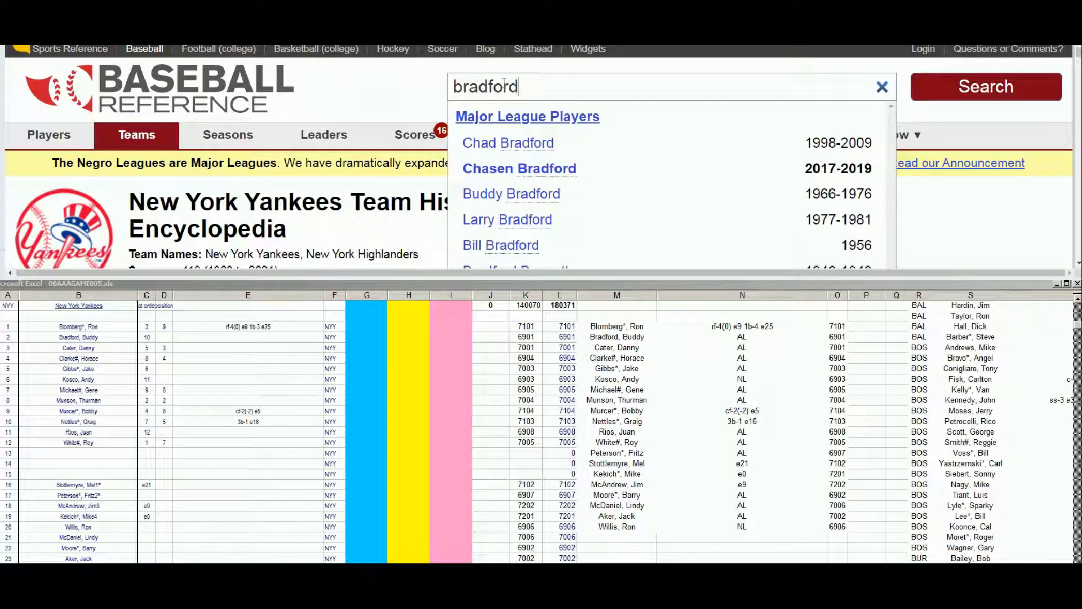
{"action": "left_click", "coordinate": [543, 195]}
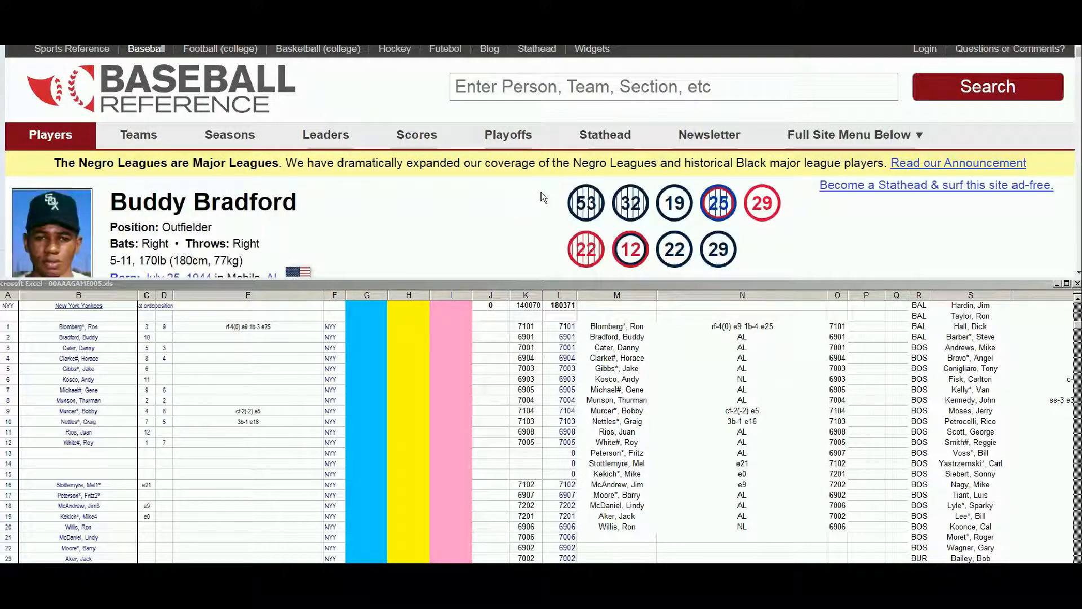
{"action": "scroll", "coordinate": [1078, 274], "scroll_direction": "down", "scroll_amount": 6}
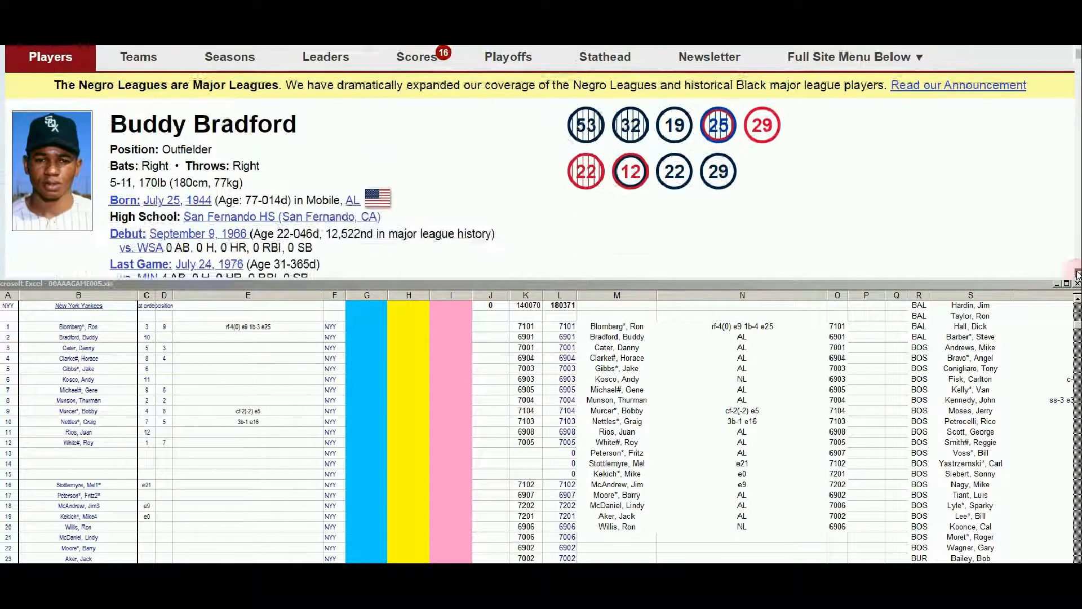
{"action": "scroll", "coordinate": [1078, 275], "scroll_direction": "down", "scroll_amount": 5}
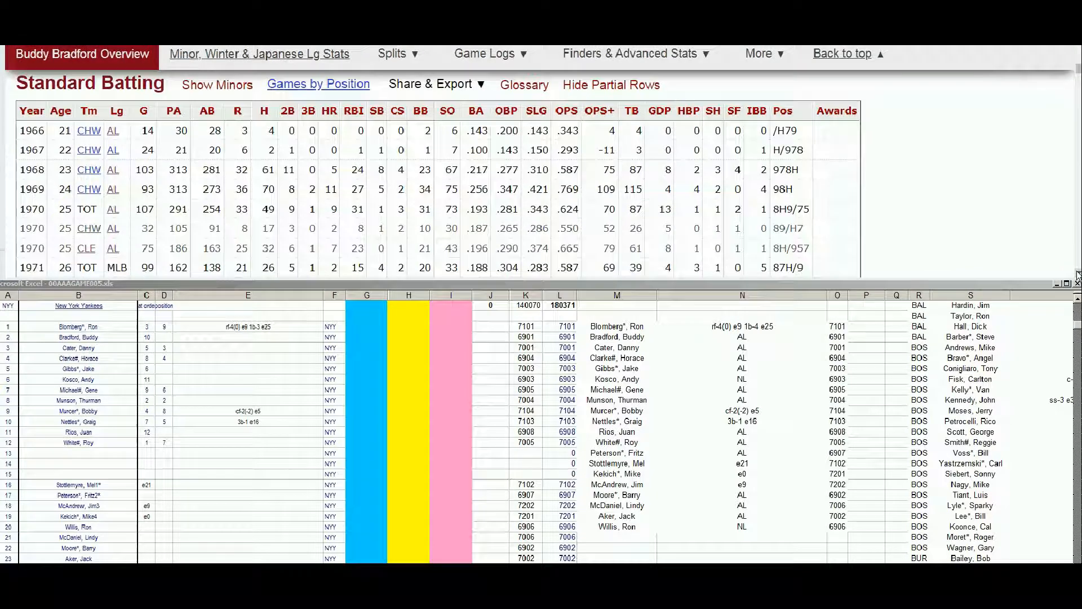
{"action": "scroll", "coordinate": [1078, 274], "scroll_direction": "down", "scroll_amount": 3}
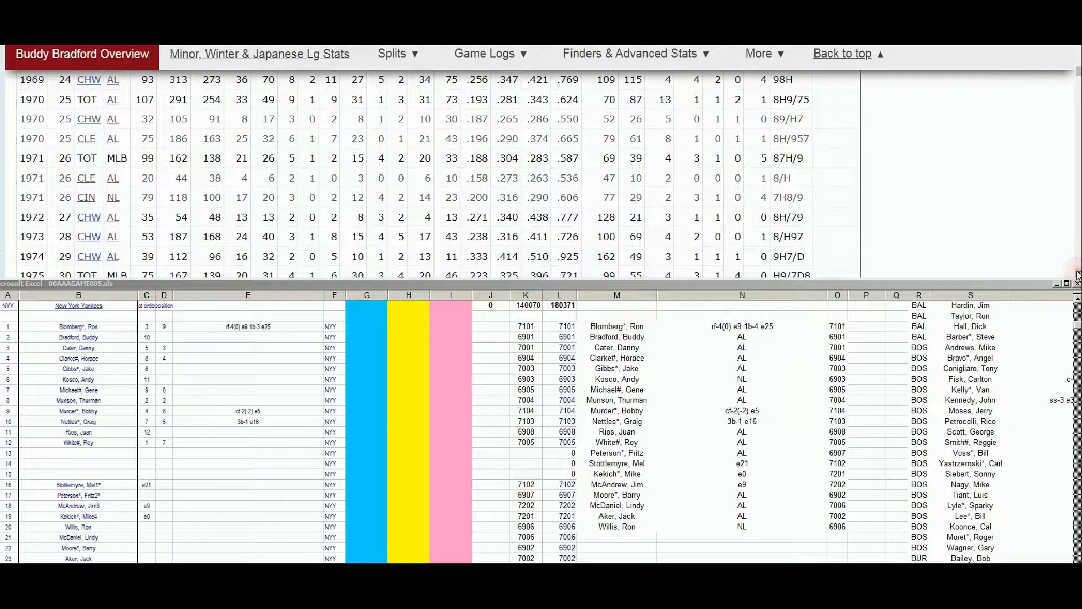
{"action": "scroll", "coordinate": [1078, 274], "scroll_direction": "down", "scroll_amount": 1}
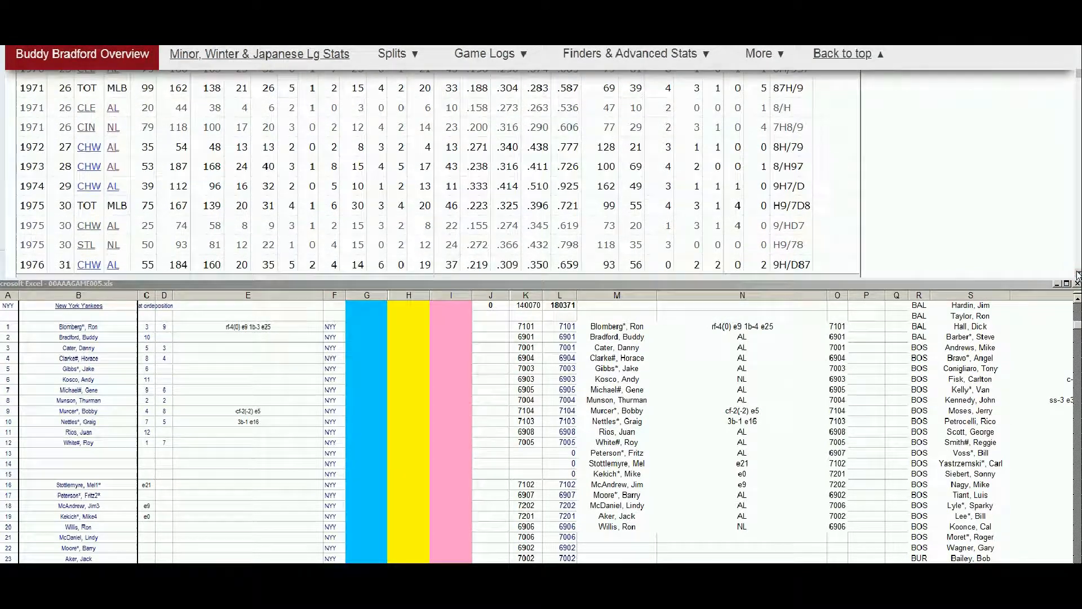
{"action": "scroll", "coordinate": [834, 96], "scroll_direction": "up", "scroll_amount": 2}
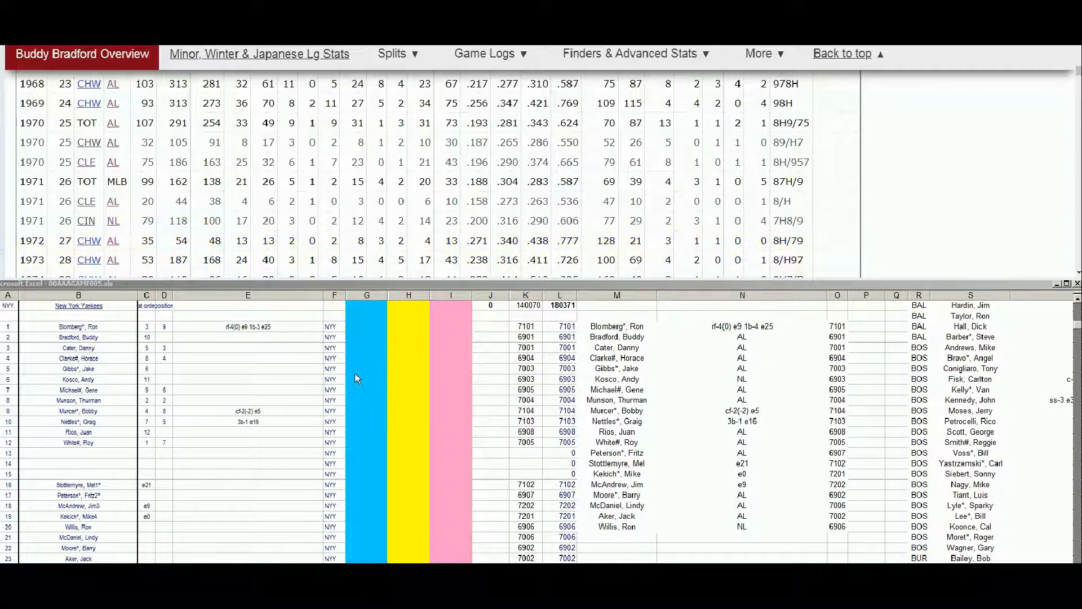
Step: In the spreadsheet's Bradford row, enter 10000 in column G and the note 72! in column J
{"action": "left_click", "coordinate": [347, 356]}
{"action": "left_click", "coordinate": [355, 351]}
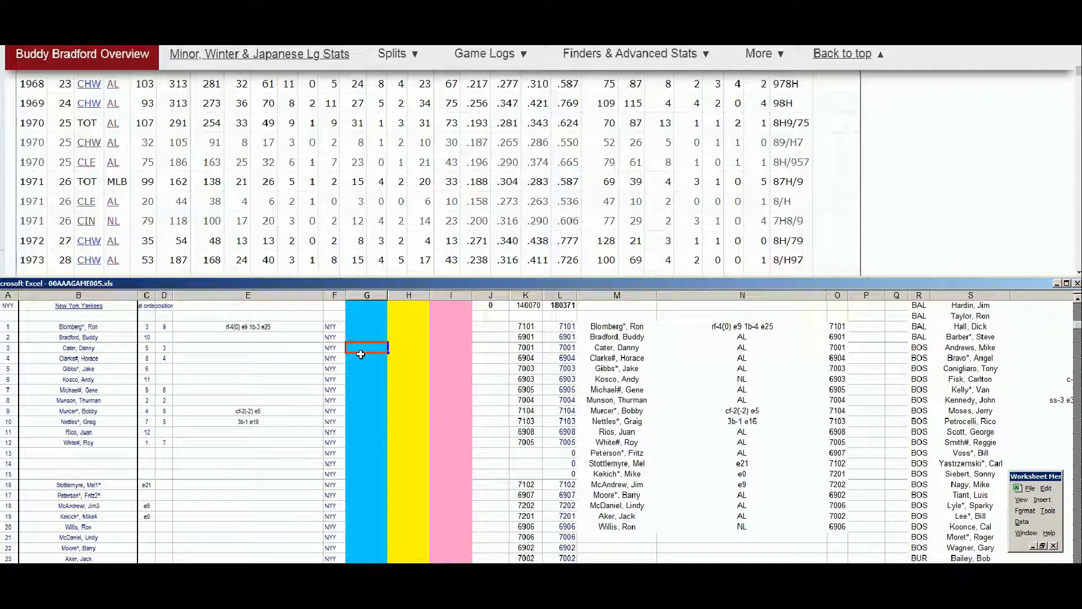
{"action": "key", "text": "Up"}
{"action": "type", "text": "10000"}
{"action": "key", "text": "Right"}
{"action": "key", "text": "Right"}
{"action": "key", "text": "Right"}
{"action": "type", "text": "72!"}
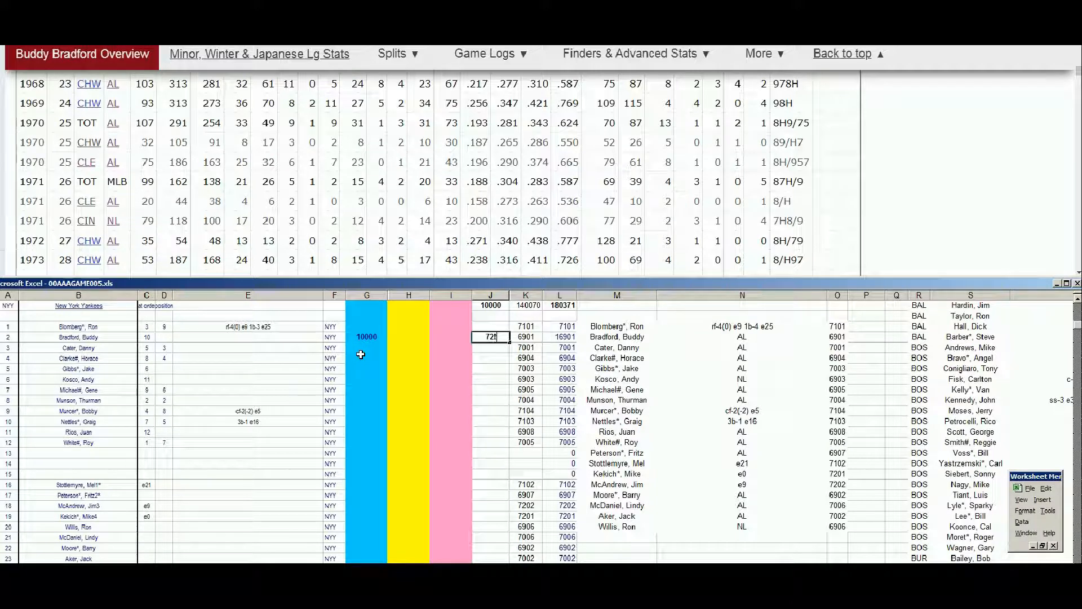
{"action": "key", "text": "Return"}
Step: Search the site for "horace", open Horace Clarke's player page and review his batting seasons
{"action": "left_click_drag", "start_coordinate": [1075, 71], "coordinate": [1073, 49]}
{"action": "left_click", "coordinate": [771, 84]}
{"action": "type", "text": "horace"}
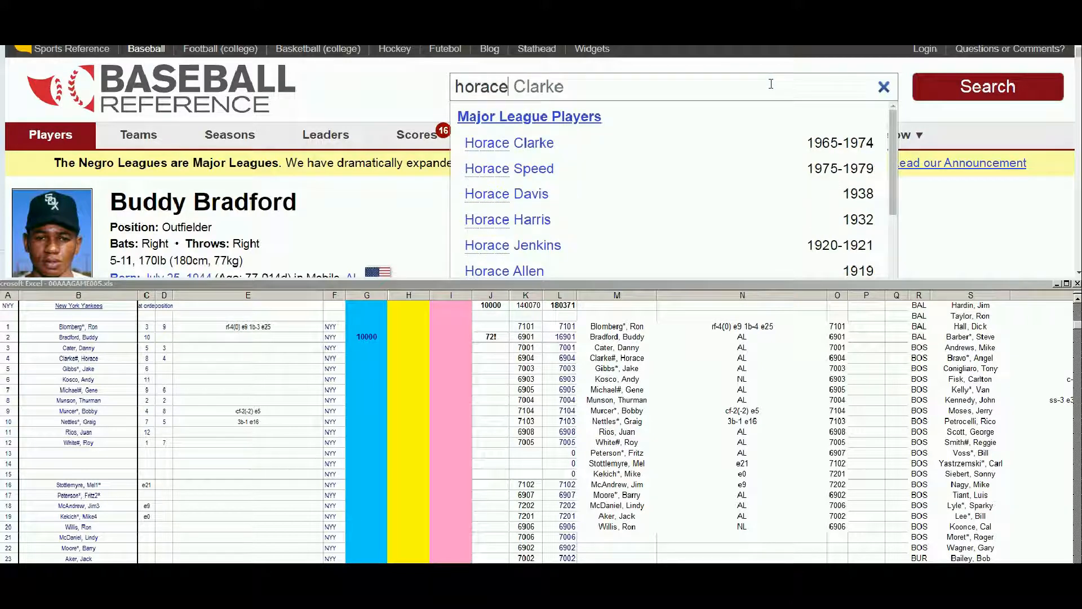
{"action": "left_click", "coordinate": [540, 143]}
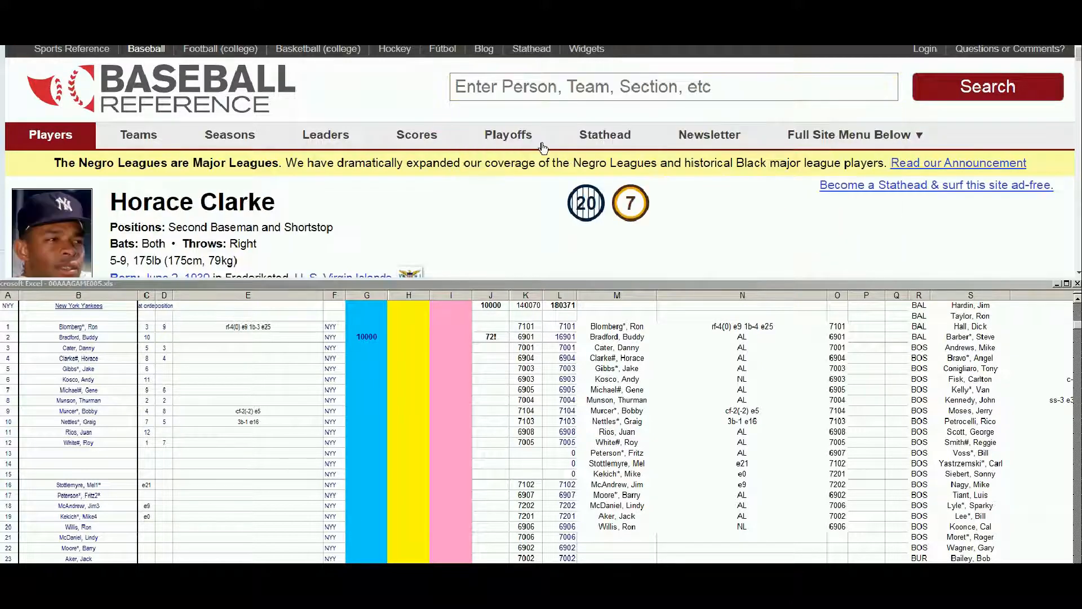
{"action": "left_click", "coordinate": [1078, 273]}
{"action": "scroll", "coordinate": [854, 234], "scroll_direction": "down", "scroll_amount": 10}
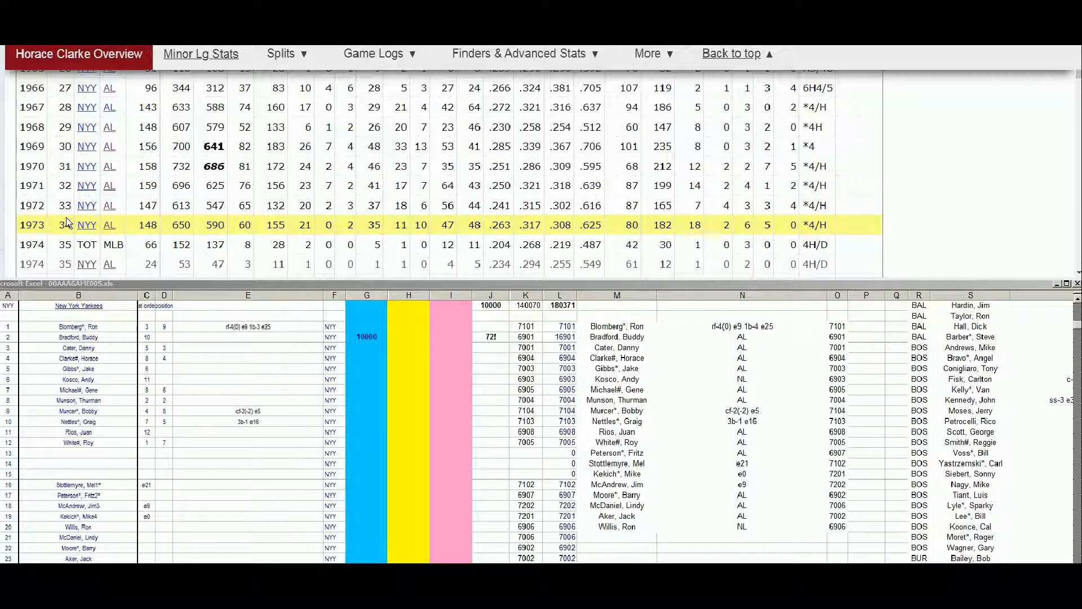
Step: Enter 10000 in column G of the spreadsheet's Horace Clarke row
{"action": "left_click", "coordinate": [361, 379]}
{"action": "key", "text": "Left"}
{"action": "key", "text": "Left"}
{"action": "key", "text": "Left"}
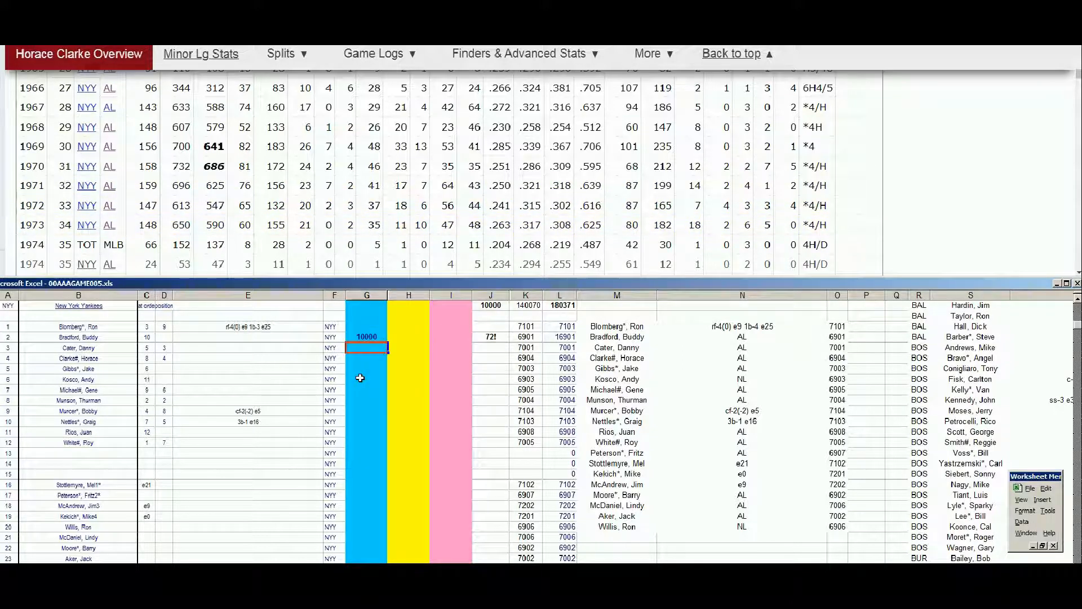
{"action": "key", "text": "Up"}
{"action": "key", "text": "Down"}
{"action": "key", "text": "Down"}
{"action": "key", "text": "Down"}
{"action": "key", "text": "Down"}
{"action": "key", "text": "Down"}
{"action": "key", "text": "Up"}
{"action": "key", "text": "Up"}
{"action": "key", "text": "Up"}
{"action": "type", "text": "10000"}
{"action": "key", "text": "Return"}
Step: Search the site for "kosco", open Andy Kosco's player page and review his batting seasons
{"action": "left_click", "coordinate": [1076, 74]}
{"action": "left_click_drag", "start_coordinate": [1076, 73], "coordinate": [1076, 51]}
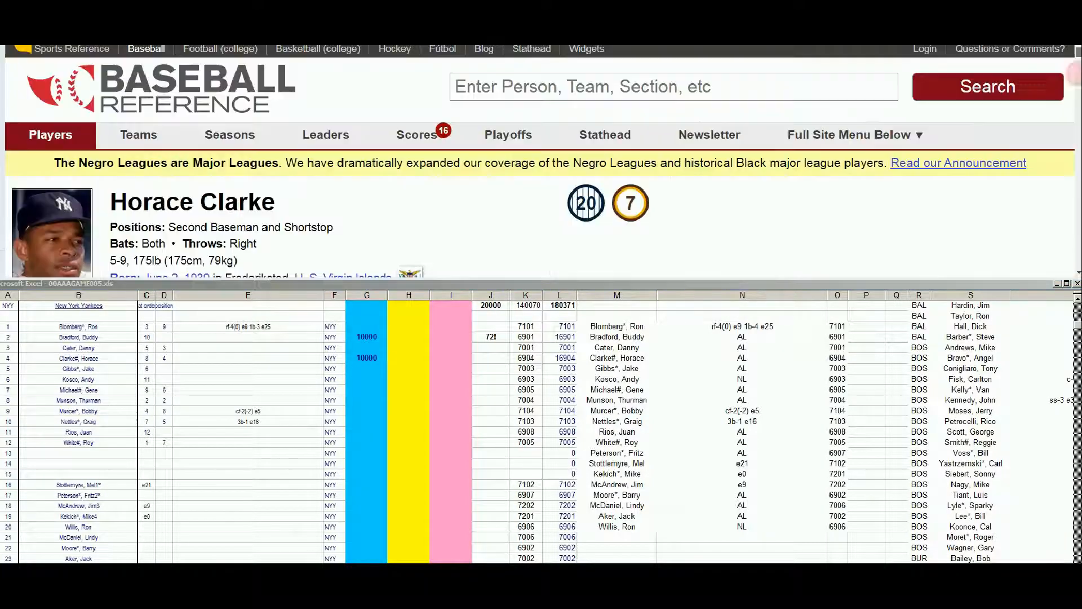
{"action": "left_click", "coordinate": [827, 85]}
{"action": "type", "text": "kos"}
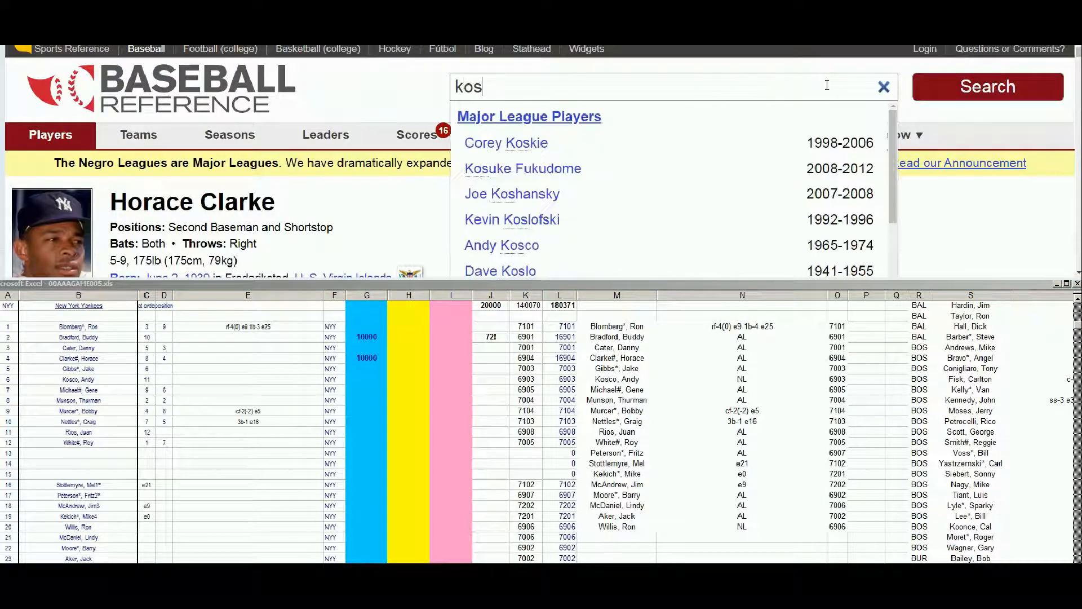
{"action": "type", "text": "co"}
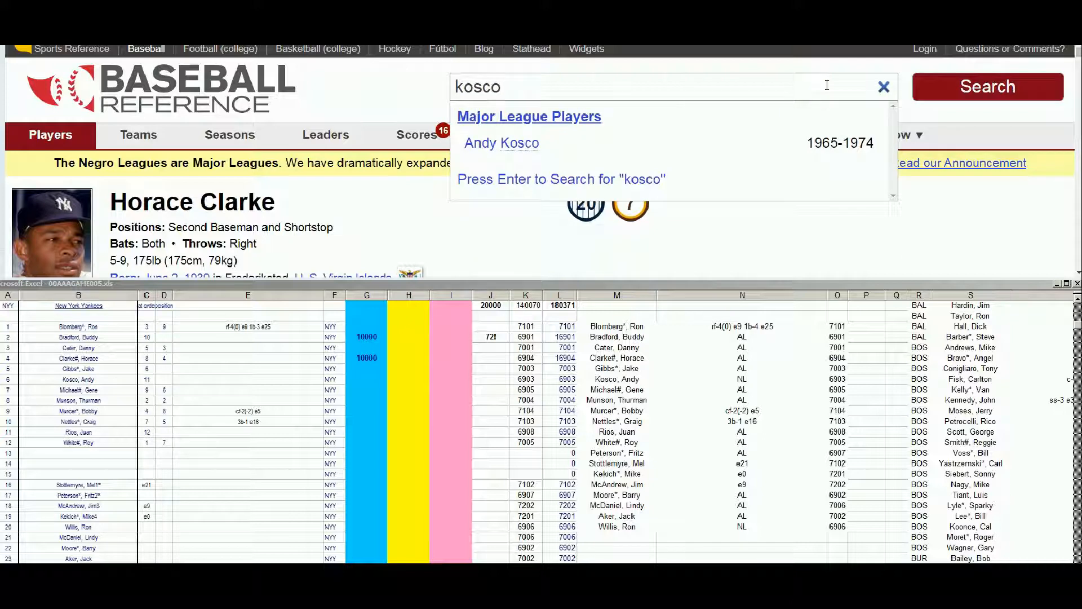
{"action": "left_click", "coordinate": [510, 142]}
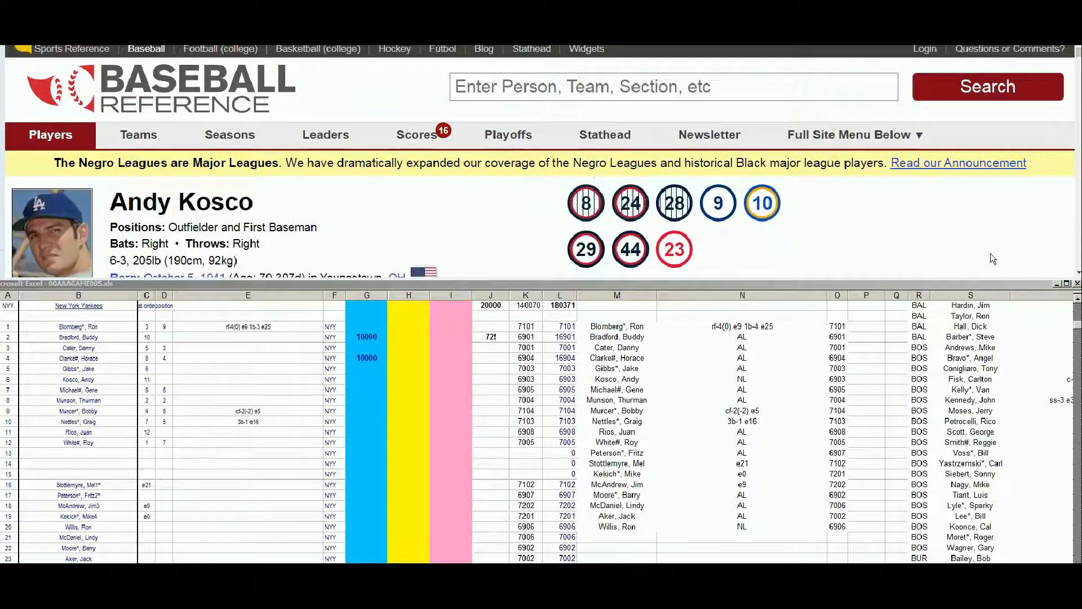
{"action": "scroll", "coordinate": [541, 161], "scroll_direction": "down", "scroll_amount": 10}
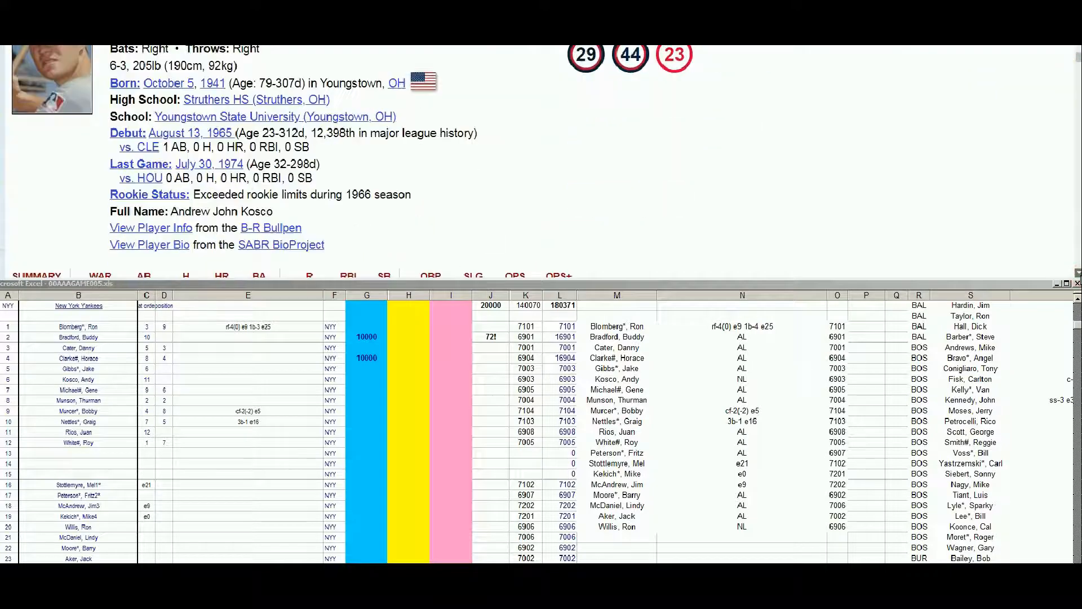
{"action": "scroll", "coordinate": [541, 160], "scroll_direction": "down", "scroll_amount": 3}
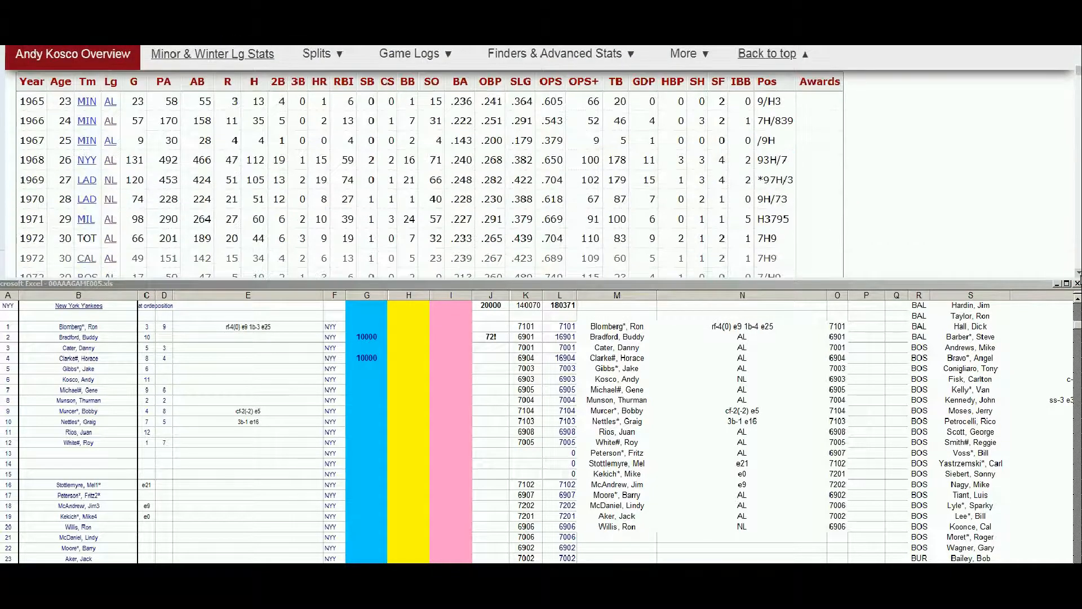
{"action": "scroll", "coordinate": [541, 169], "scroll_direction": "down", "scroll_amount": 2}
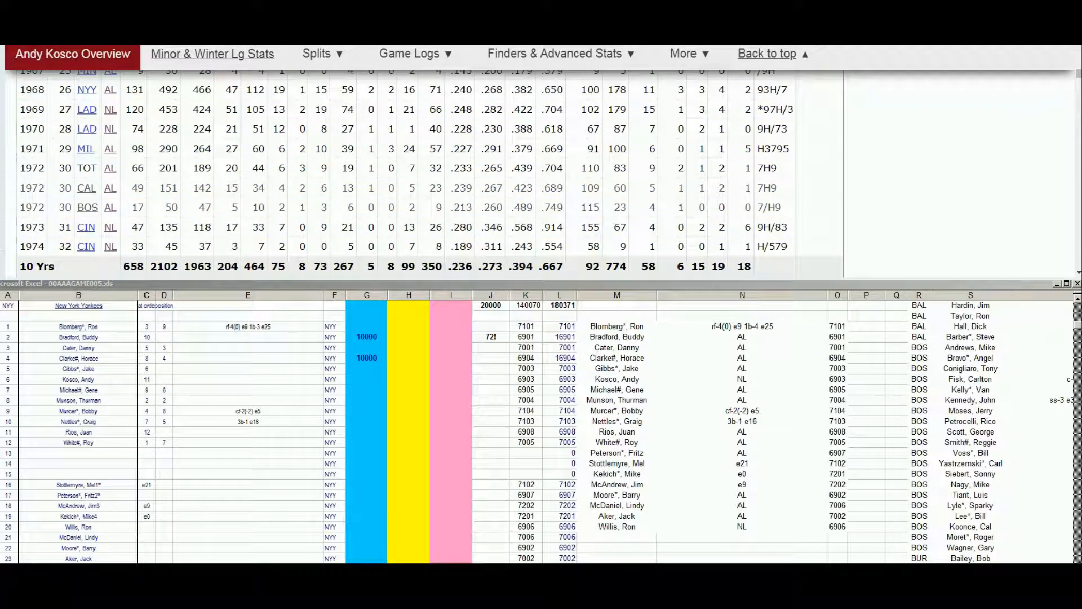
{"action": "scroll", "coordinate": [531, 151], "scroll_direction": "up", "scroll_amount": 1}
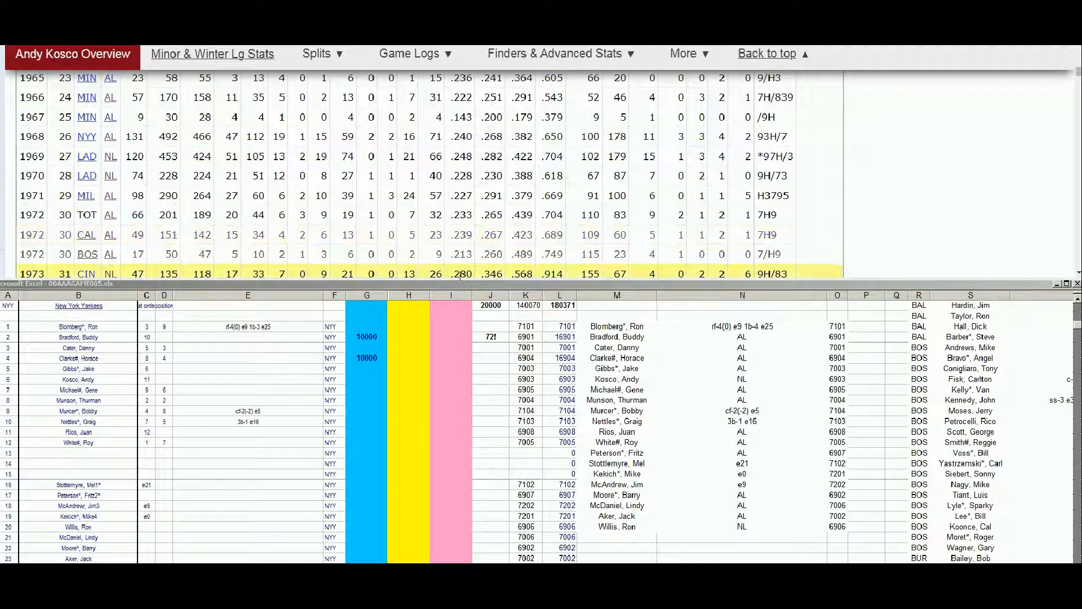
{"action": "scroll", "coordinate": [372, 276], "scroll_direction": "down", "scroll_amount": 1}
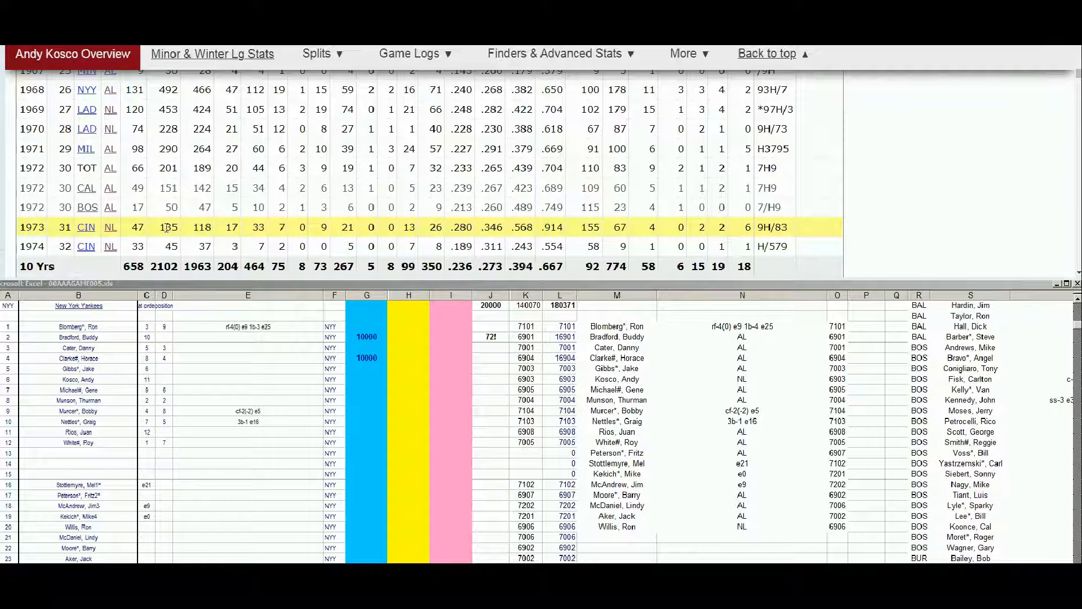
Step: In the Excel roster's Andy Kosco row, enter 10000 in column G and the note 73! in column J
{"action": "left_click", "coordinate": [374, 362]}
{"action": "left_click", "coordinate": [374, 376]}
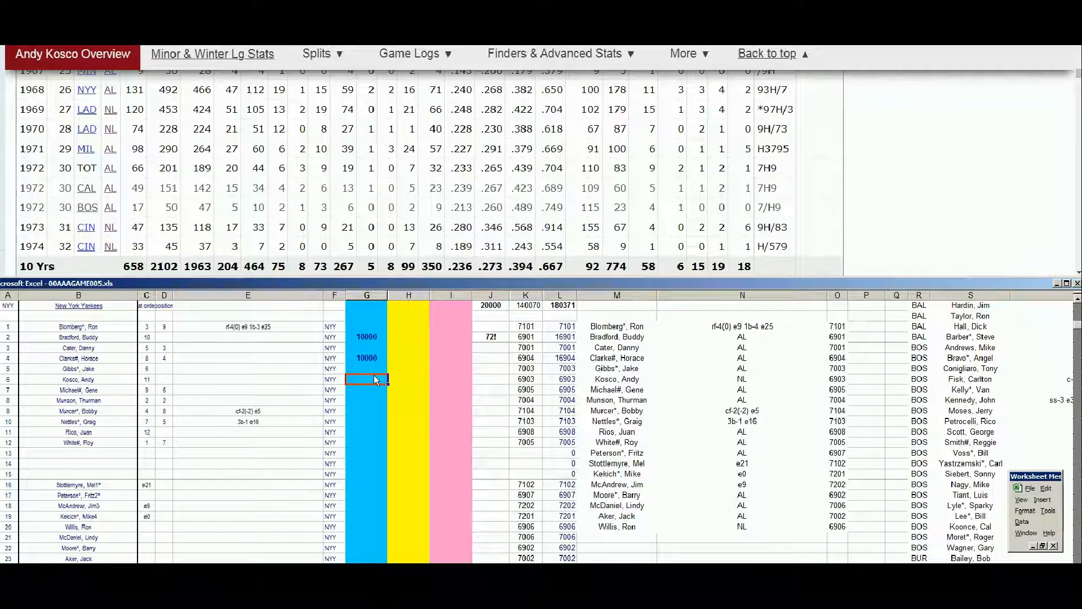
{"action": "type", "text": "10000"}
{"action": "key", "text": "Return"}
{"action": "left_click", "coordinate": [363, 337]}
{"action": "left_click", "coordinate": [360, 380]}
{"action": "left_click", "coordinate": [494, 379]}
{"action": "type", "text": "72!"}
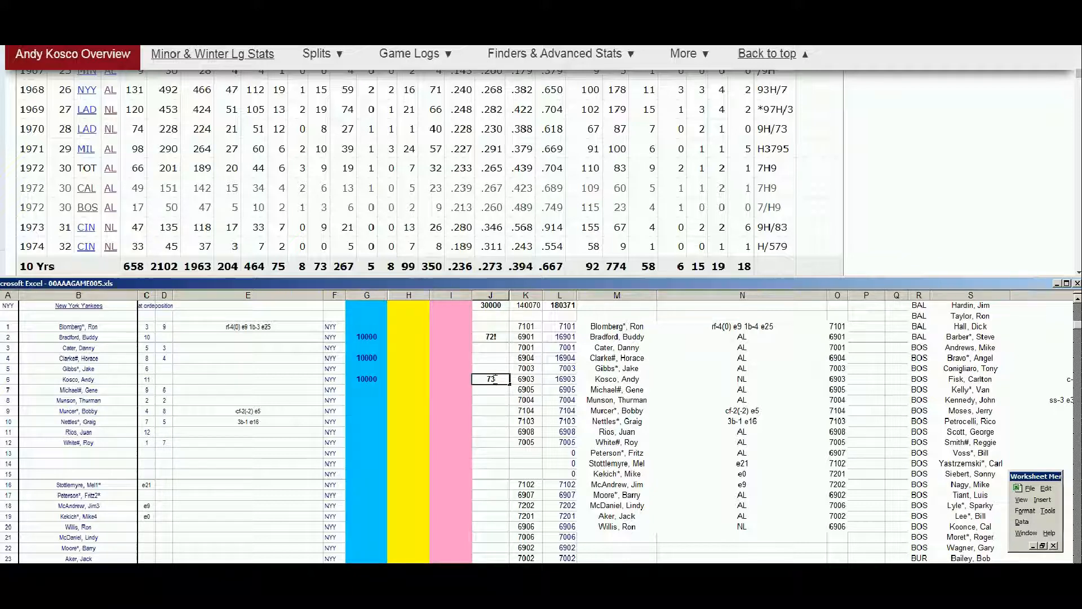
{"action": "key", "text": "Return"}
Step: Search Baseball Reference for "gene mi", open Gene Michael's player page and review his batting seasons
{"action": "left_click", "coordinate": [1078, 76]}
{"action": "left_click_drag", "start_coordinate": [1079, 76], "coordinate": [1078, 52]}
{"action": "left_click", "coordinate": [807, 92]}
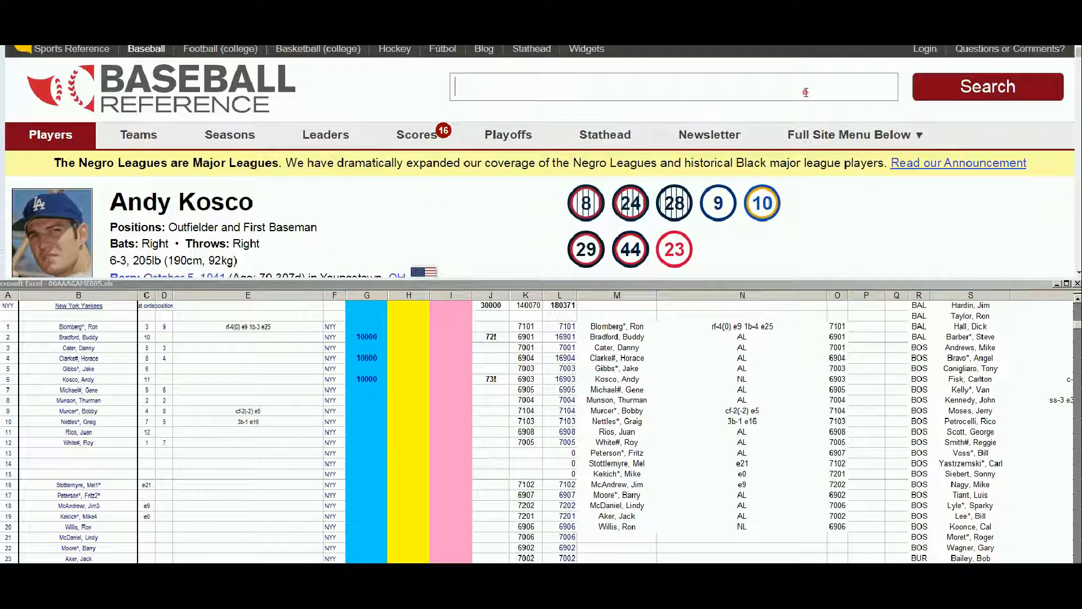
{"action": "type", "text": "gene mi"}
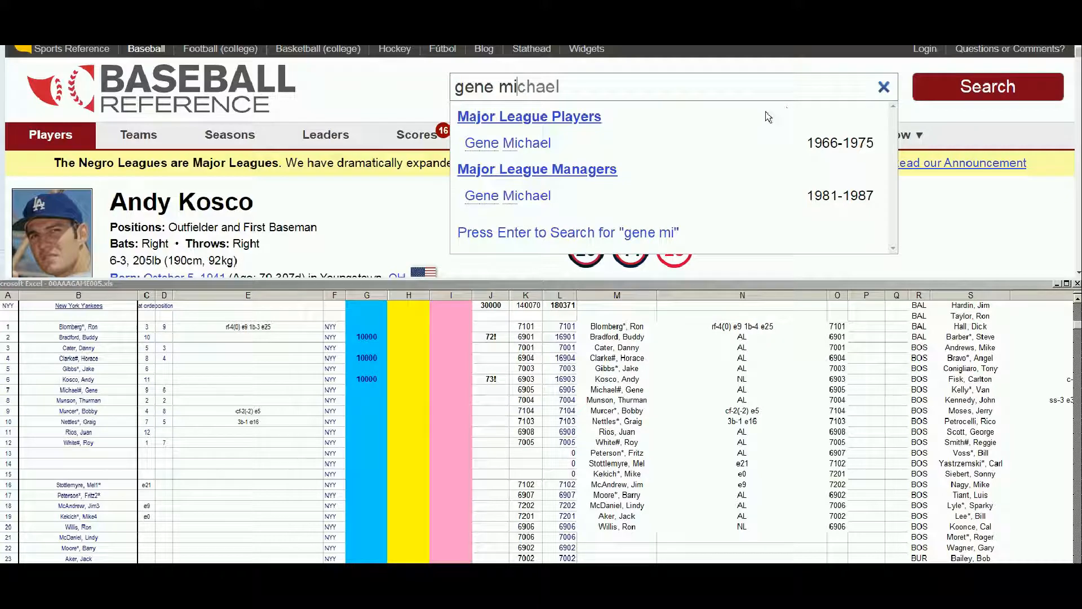
{"action": "left_click", "coordinate": [498, 141]}
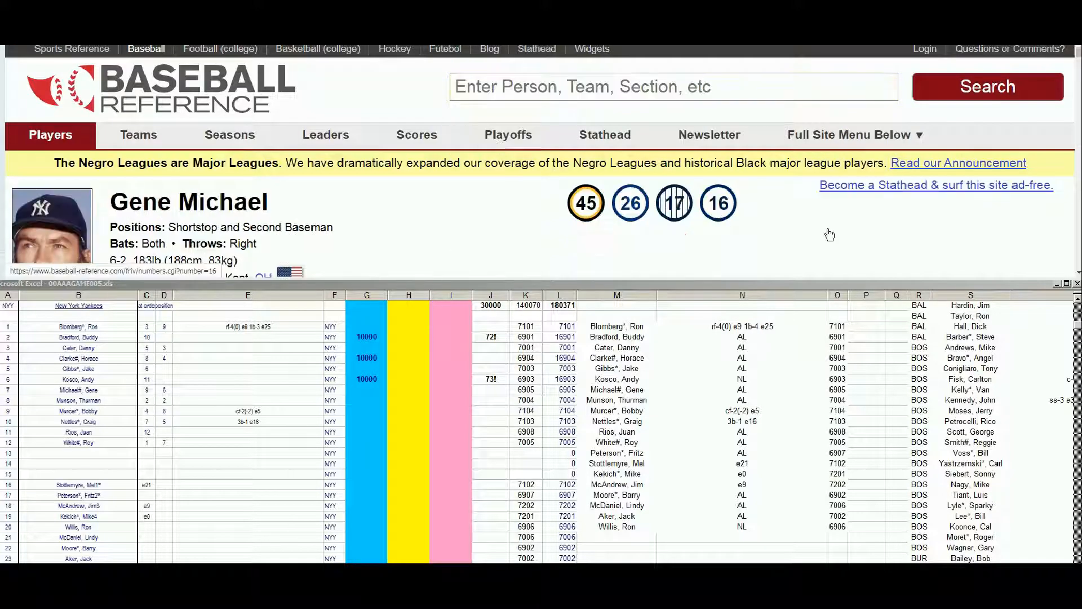
{"action": "left_click", "coordinate": [1079, 273]}
{"action": "scroll", "coordinate": [1079, 273], "scroll_direction": "down", "scroll_amount": 10}
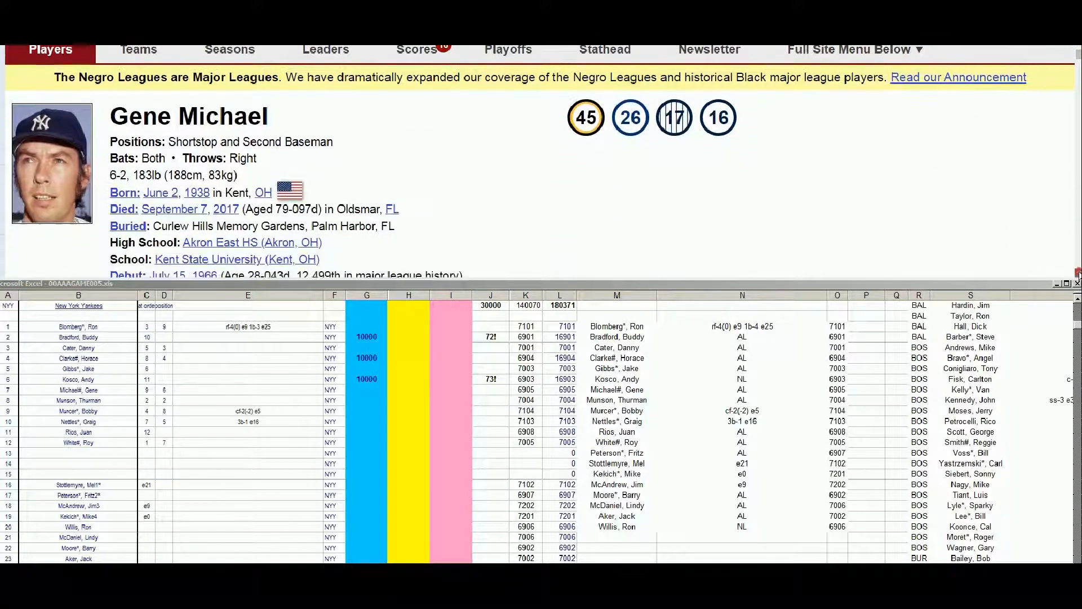
{"action": "scroll", "coordinate": [1078, 273], "scroll_direction": "down", "scroll_amount": 8}
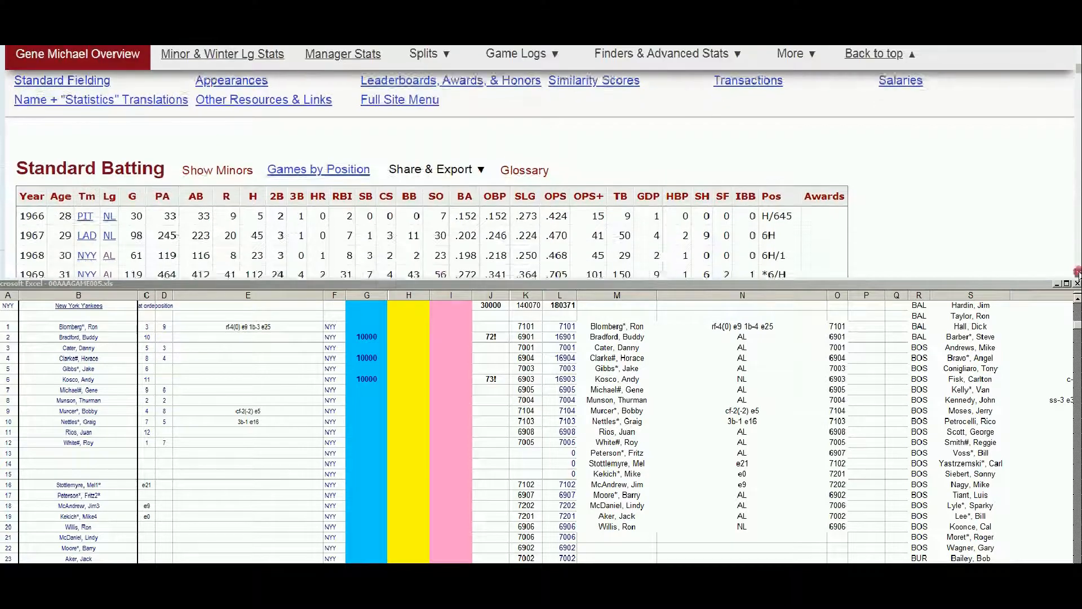
{"action": "scroll", "coordinate": [1079, 273], "scroll_direction": "down", "scroll_amount": 1}
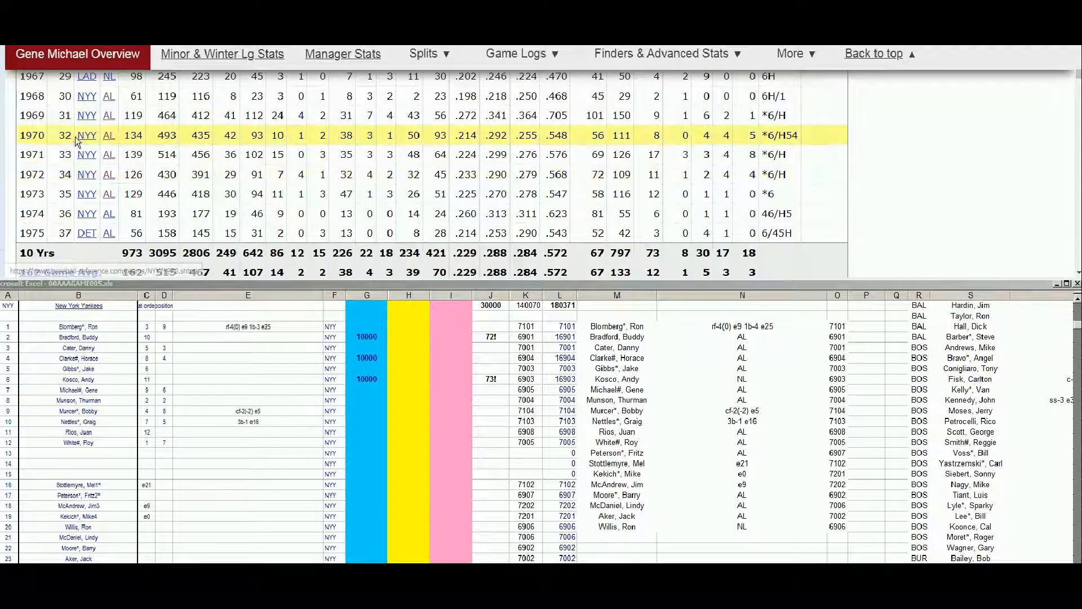
{"action": "left_click", "coordinate": [373, 389]}
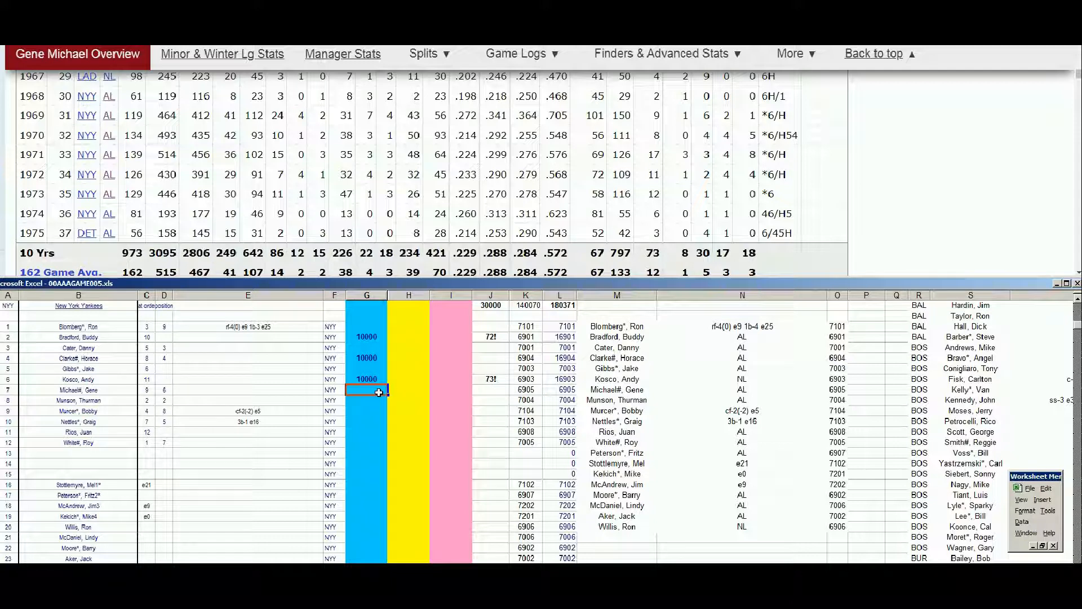
{"action": "key", "text": "Up"}
{"action": "key", "text": "Down"}
{"action": "key", "text": "Down"}
{"action": "key", "text": "Up"}
{"action": "key", "text": "Up"}
{"action": "key", "text": "Down"}
{"action": "key", "text": "Down"}
{"action": "key", "text": "Up"}
{"action": "key", "text": "Down"}
{"action": "key", "text": "Up"}
{"action": "type", "text": "10000"}
{"action": "key", "text": "Return"}
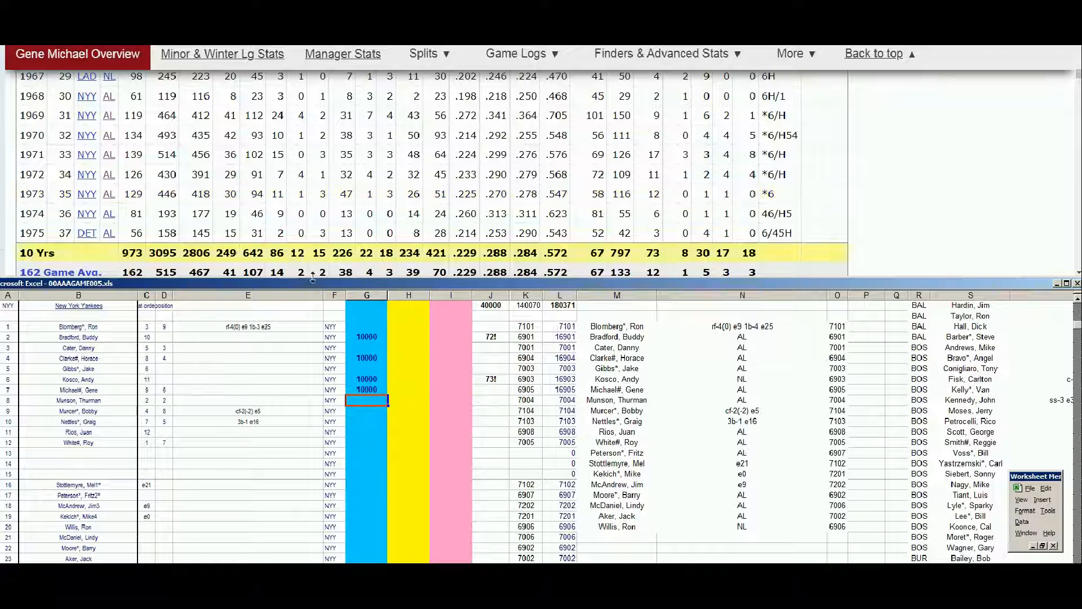
{"action": "left_click", "coordinate": [357, 390]}
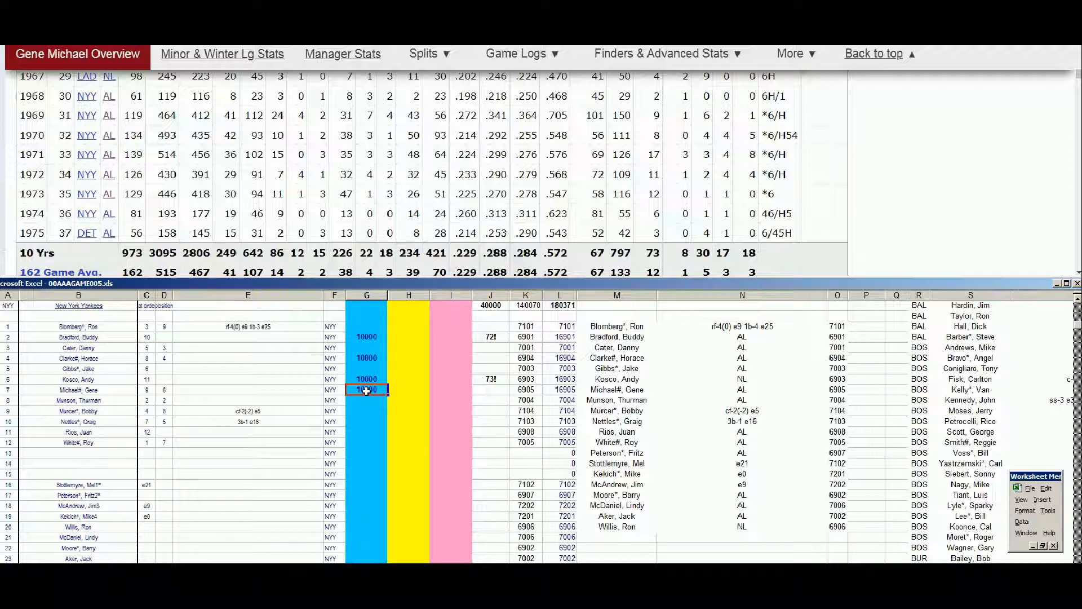
Step: Search Baseball Reference for "rios", open Juan Ríos's player page and review his 1969 batting line
{"action": "left_click_drag", "start_coordinate": [1079, 74], "coordinate": [1078, 50]}
{"action": "left_click", "coordinate": [833, 77]}
{"action": "type", "text": "rios"}
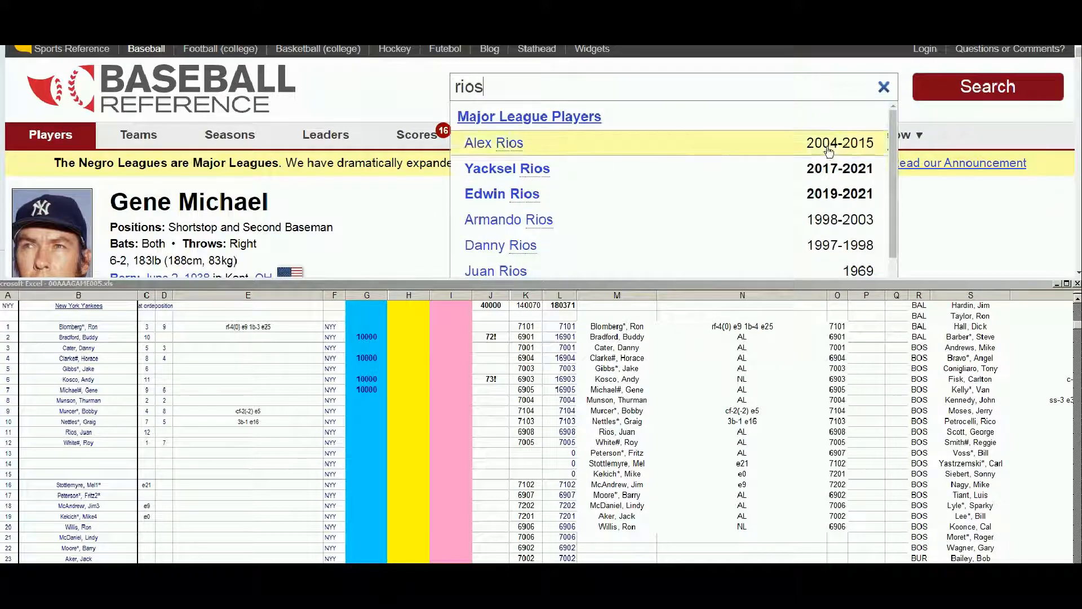
{"action": "left_click", "coordinate": [510, 271]}
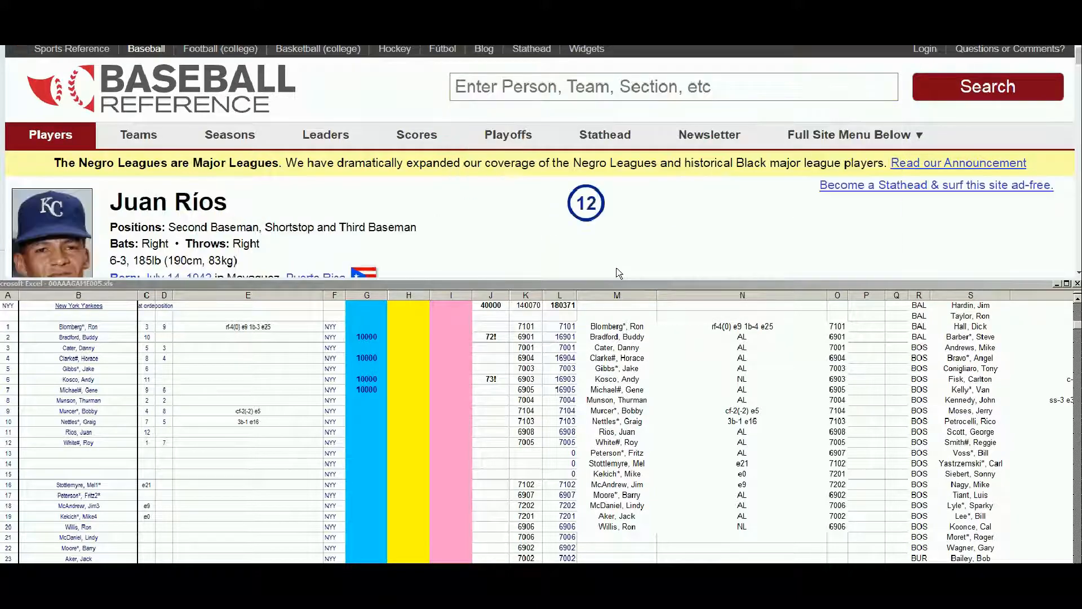
{"action": "scroll", "coordinate": [688, 205], "scroll_direction": "down", "scroll_amount": 1}
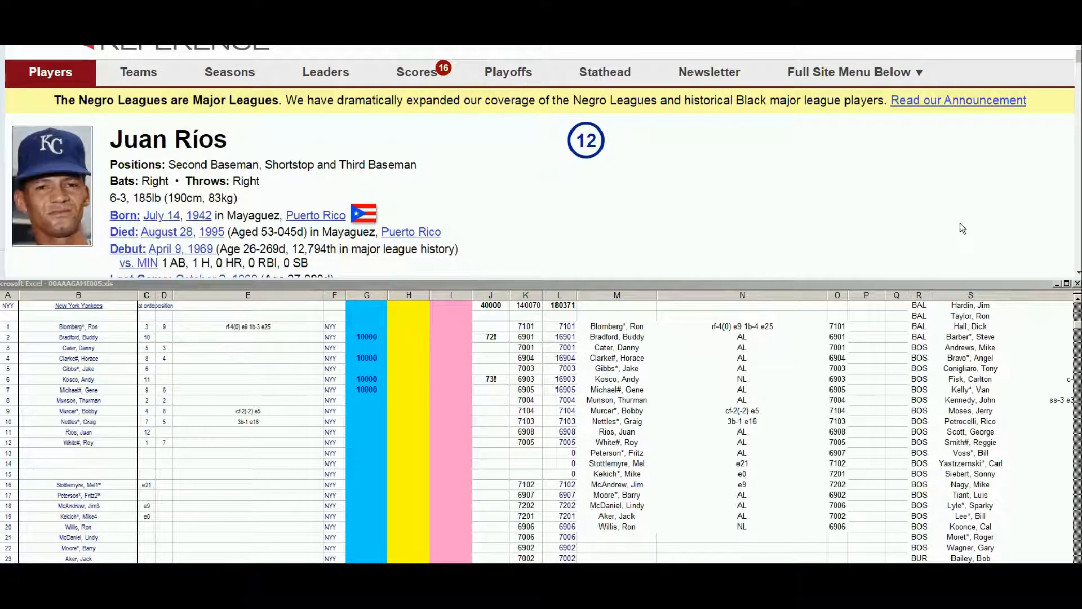
{"action": "scroll", "coordinate": [1078, 274], "scroll_direction": "down", "scroll_amount": 10}
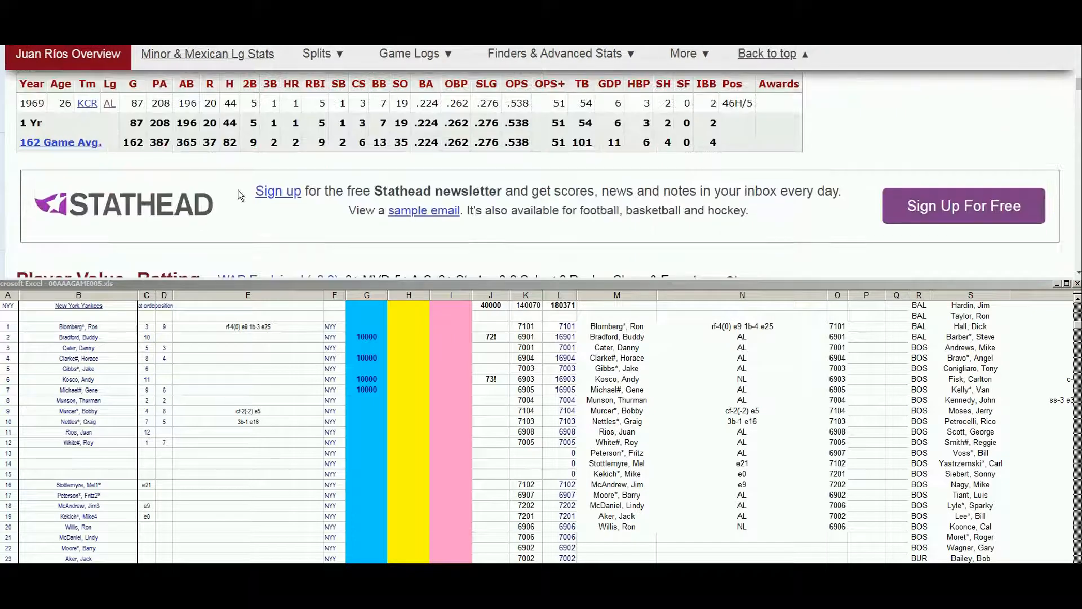
{"action": "left_click", "coordinate": [169, 104]}
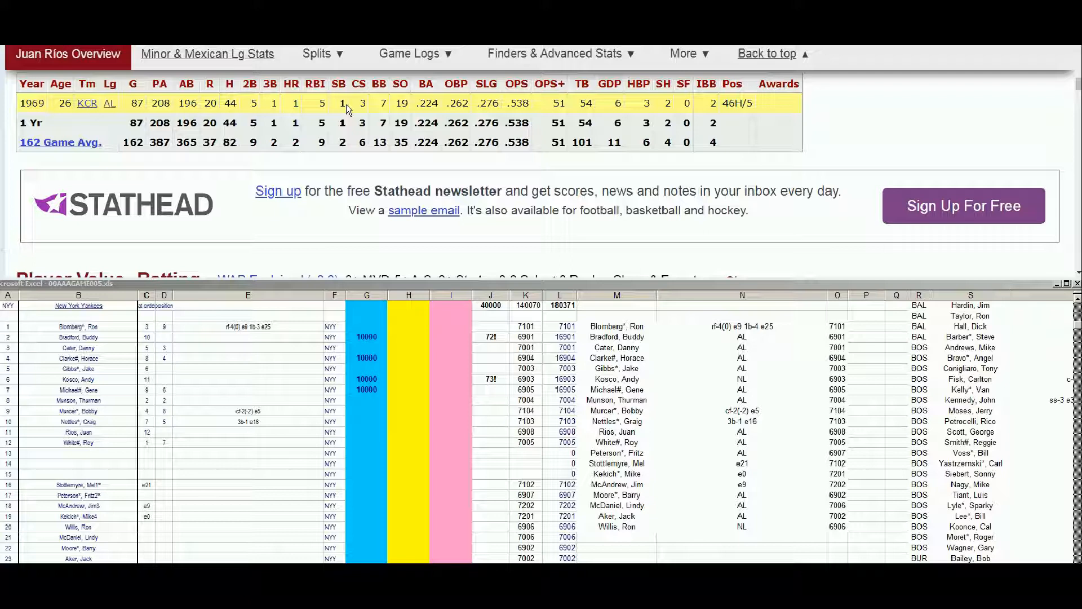
{"action": "left_click", "coordinate": [398, 398]}
{"action": "key", "text": "Down"}
{"action": "key", "text": "Down"}
{"action": "key", "text": "Right"}
{"action": "type", "text": "1"}
{"action": "key", "text": "Return"}
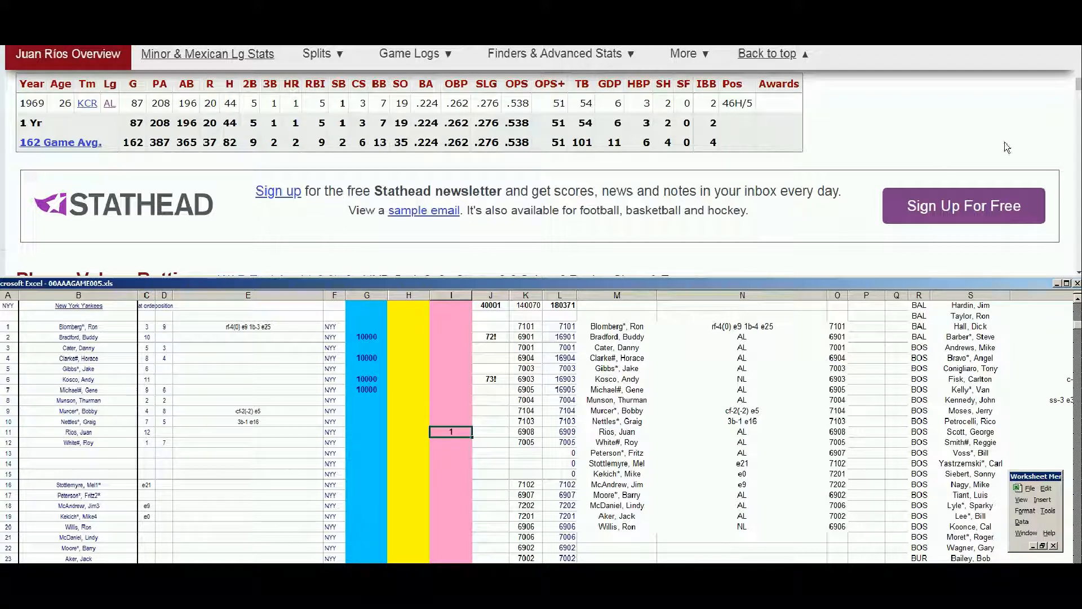
Step: Search Baseball Reference for "fritz", open Fritz Peterson's player page and review his pitching seasons
{"action": "left_click_drag", "start_coordinate": [1079, 88], "coordinate": [1079, 51]}
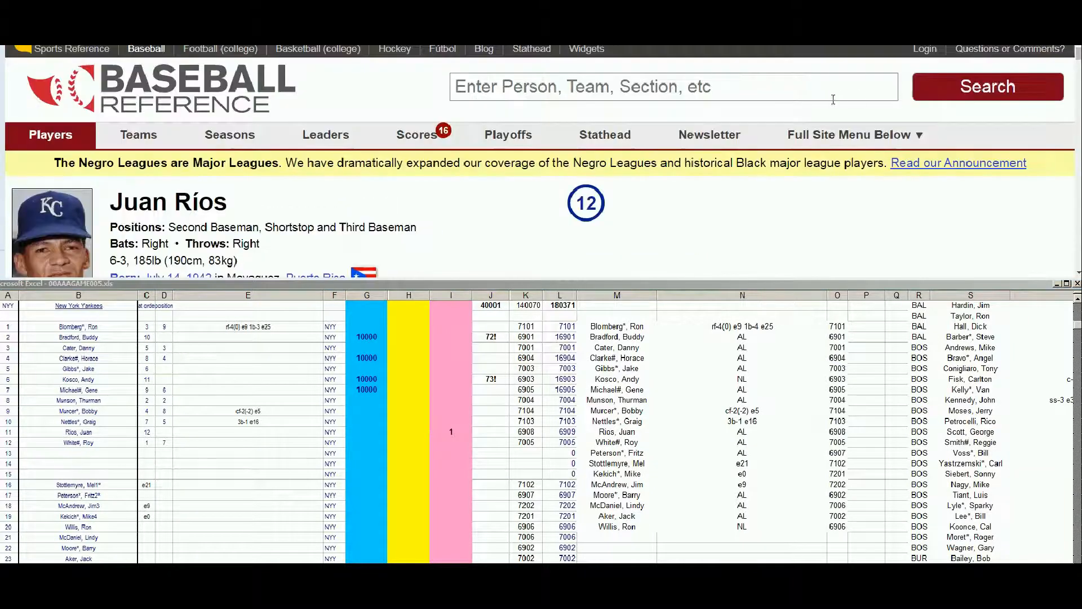
{"action": "left_click", "coordinate": [830, 89]}
{"action": "type", "text": "fritz"}
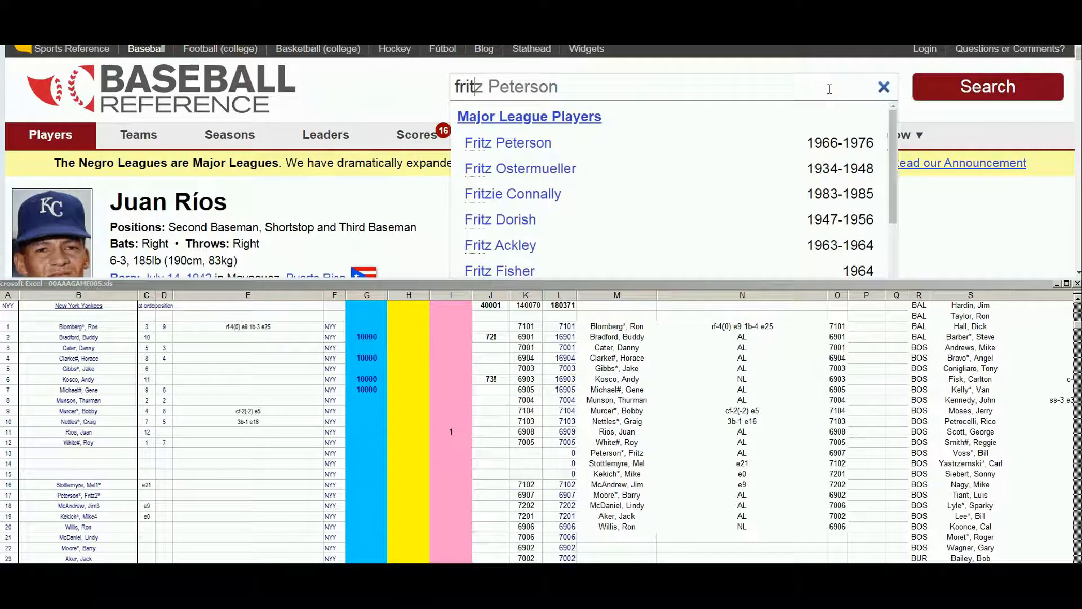
{"action": "left_click", "coordinate": [685, 144]}
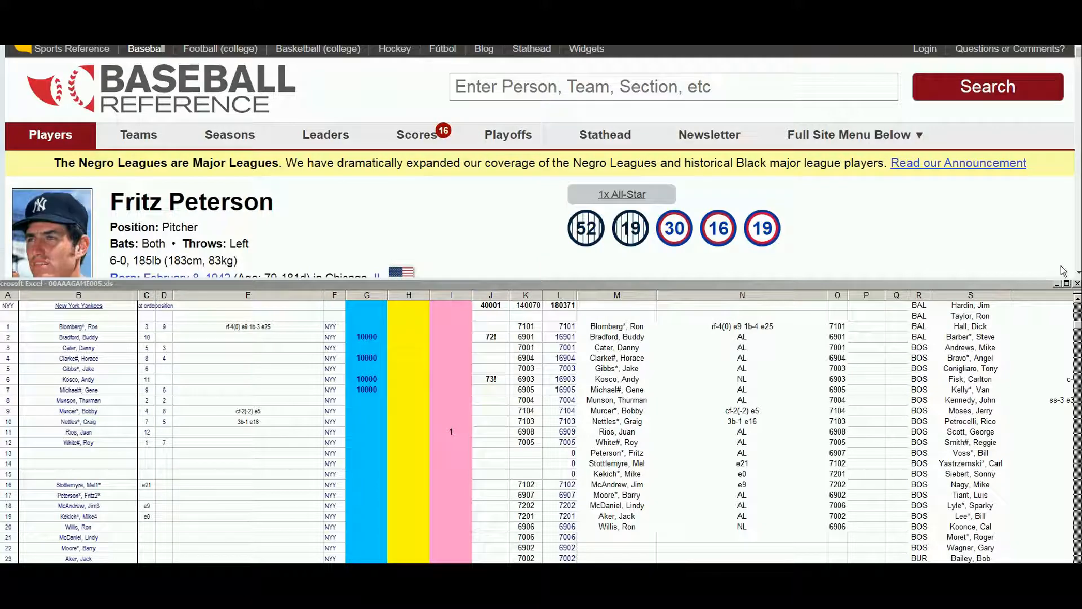
{"action": "left_click", "coordinate": [1078, 273]}
{"action": "left_click", "coordinate": [1078, 274]}
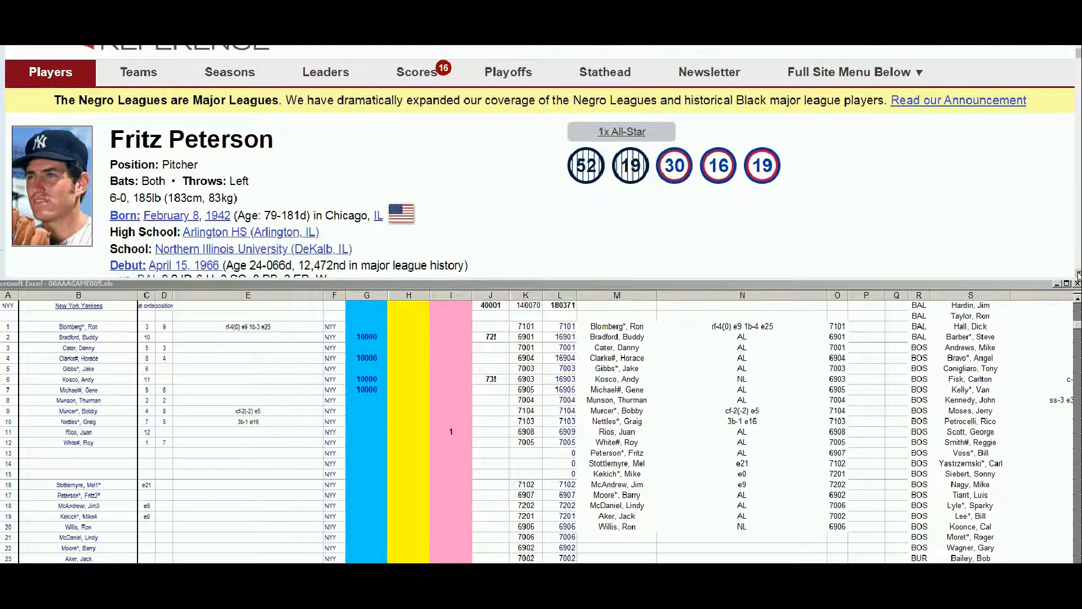
{"action": "left_click", "coordinate": [1078, 274]}
{"action": "left_click", "coordinate": [1078, 274]}
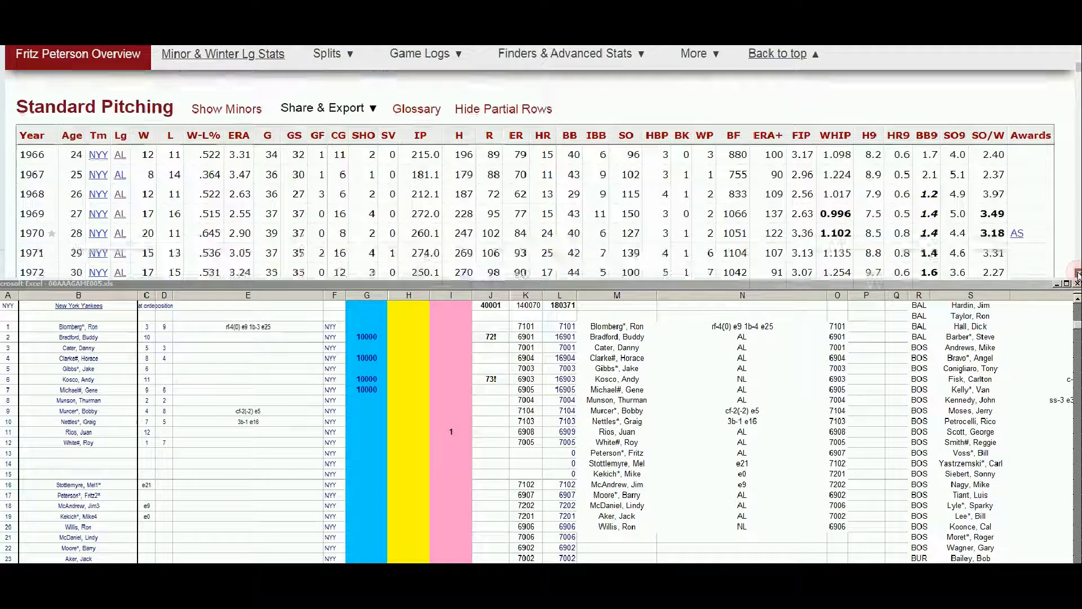
{"action": "left_click", "coordinate": [1078, 274]}
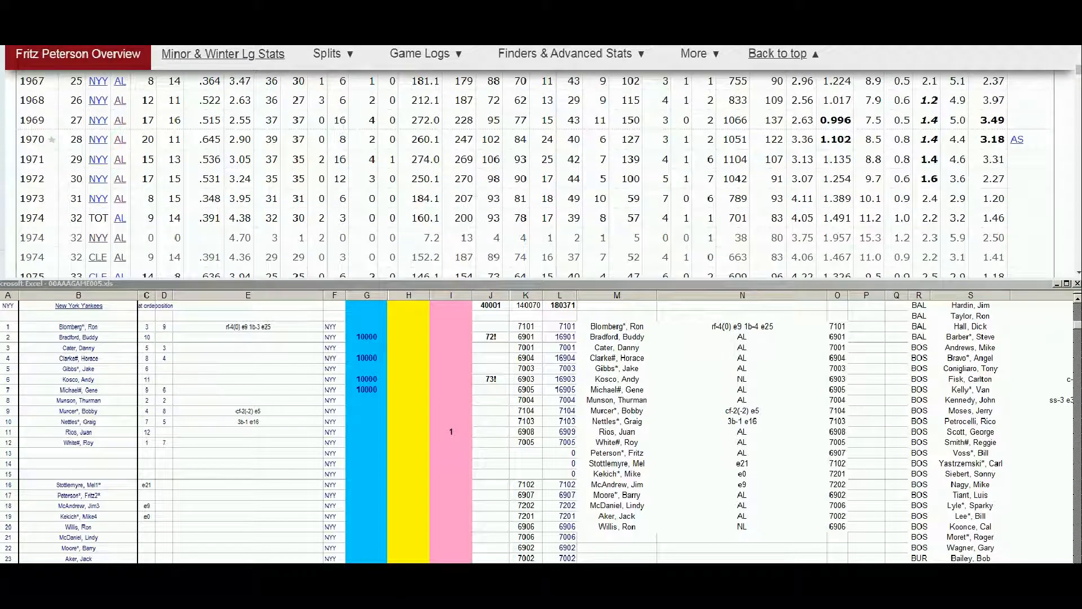
{"action": "scroll", "coordinate": [157, 203], "scroll_direction": "up", "scroll_amount": 1}
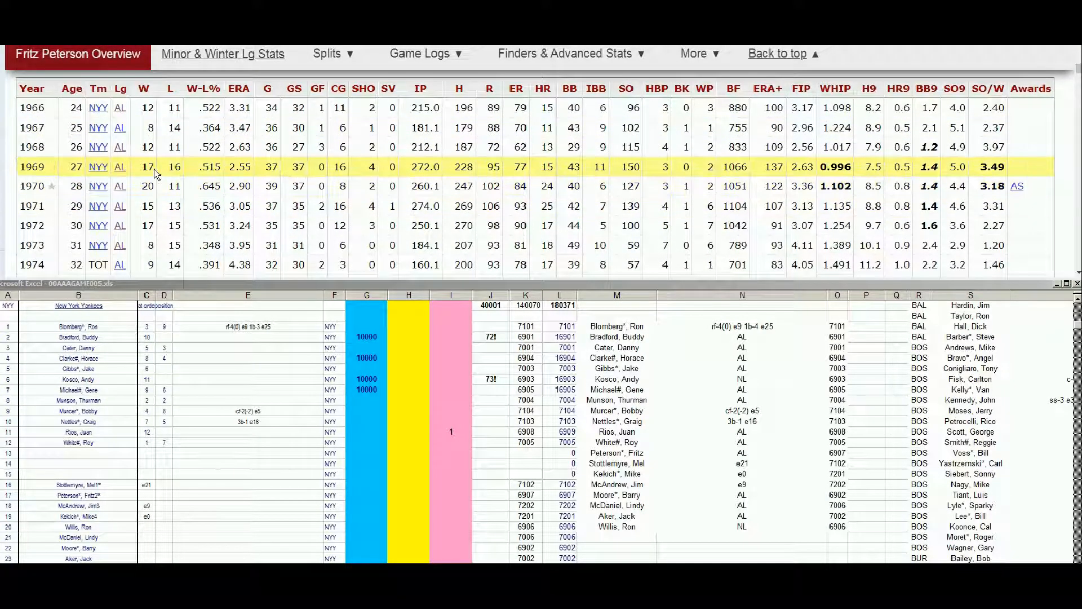
{"action": "mouse_move", "coordinate": [236, 172]}
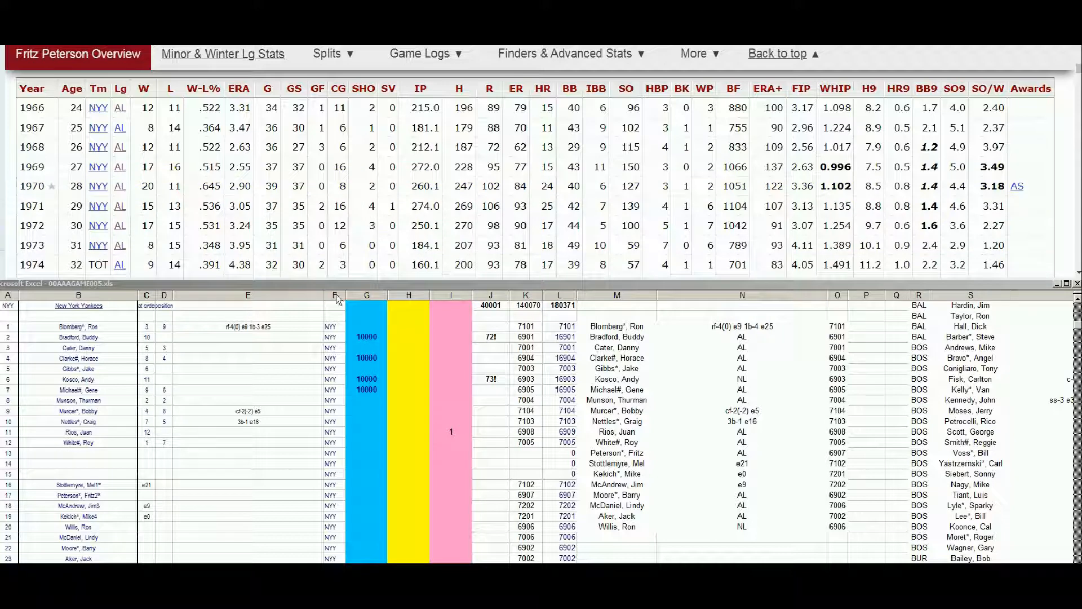
{"action": "left_click", "coordinate": [361, 461]}
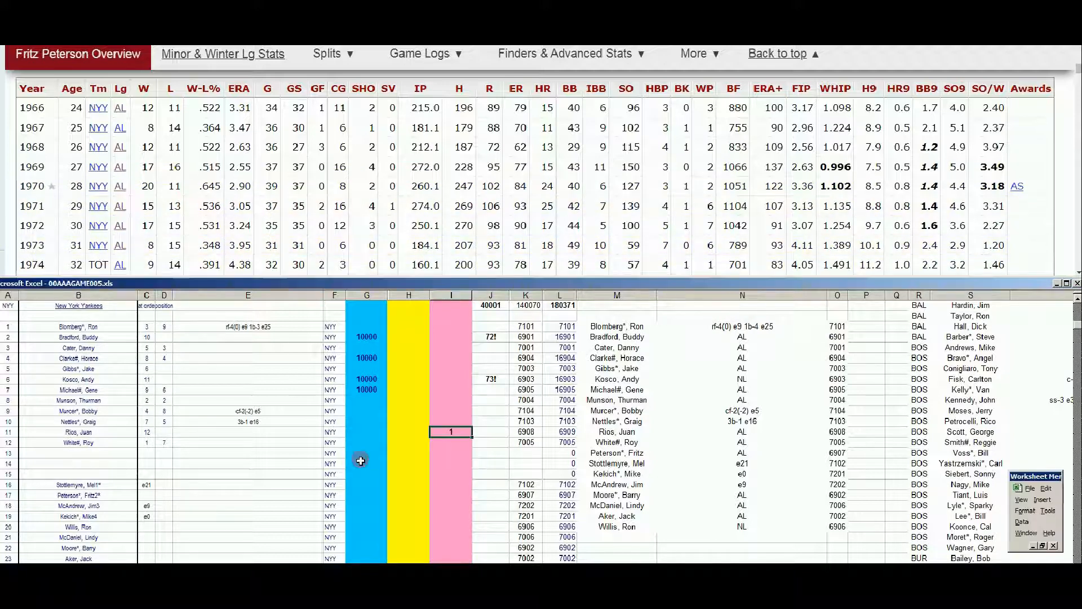
{"action": "key", "text": "Down"}
{"action": "key", "text": "Down"}
{"action": "type", "text": "10000"}
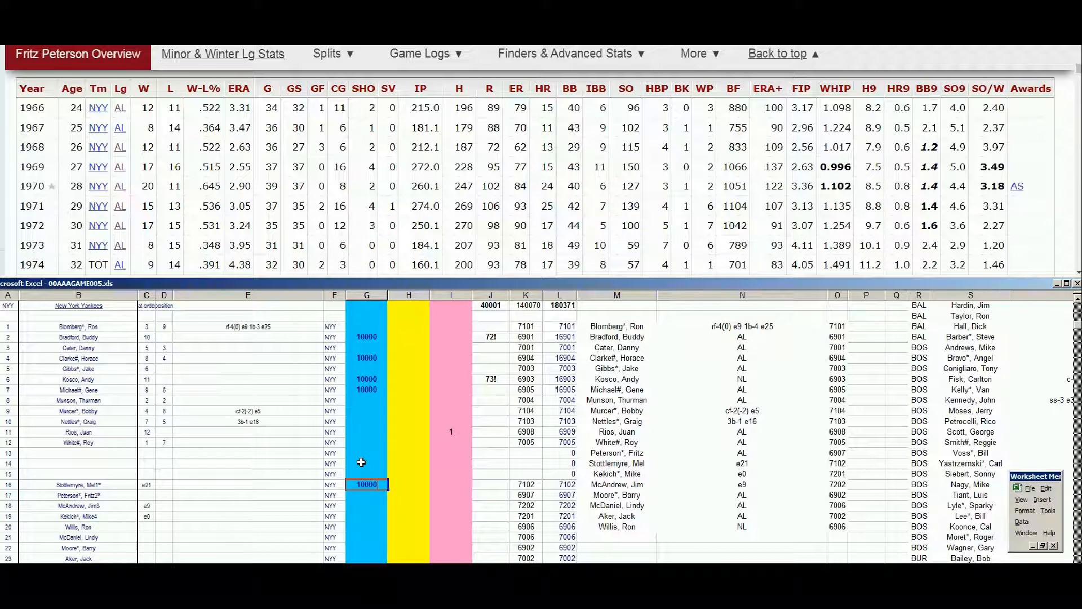
{"action": "key", "text": "Return"}
{"action": "key", "text": "Delete"}
{"action": "key", "text": "Down"}
{"action": "type", "text": "10000"}
{"action": "key", "text": "Return"}
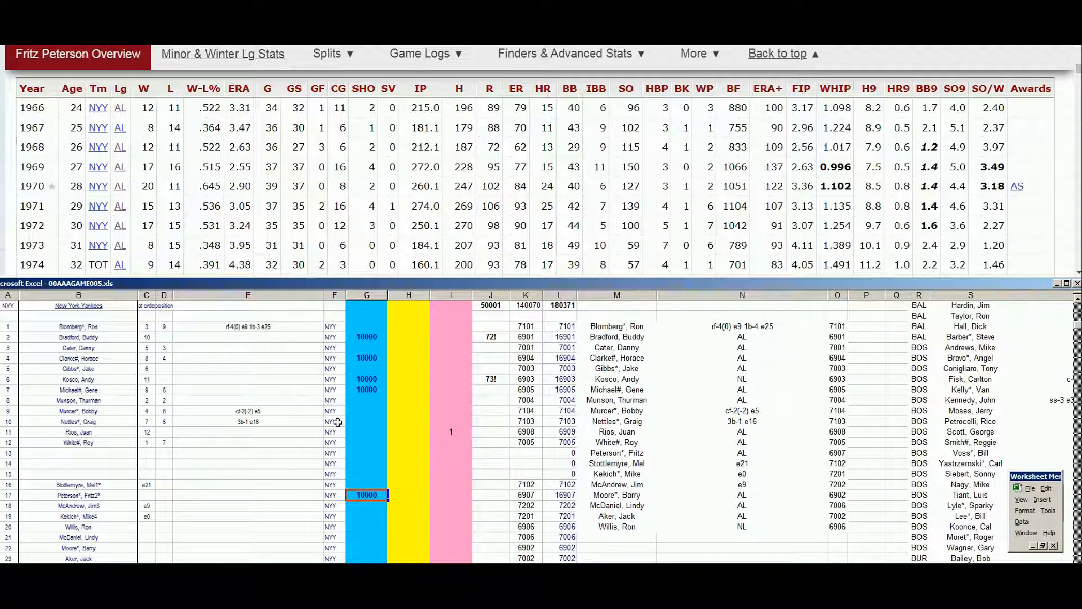
{"action": "left_click", "coordinate": [358, 380]}
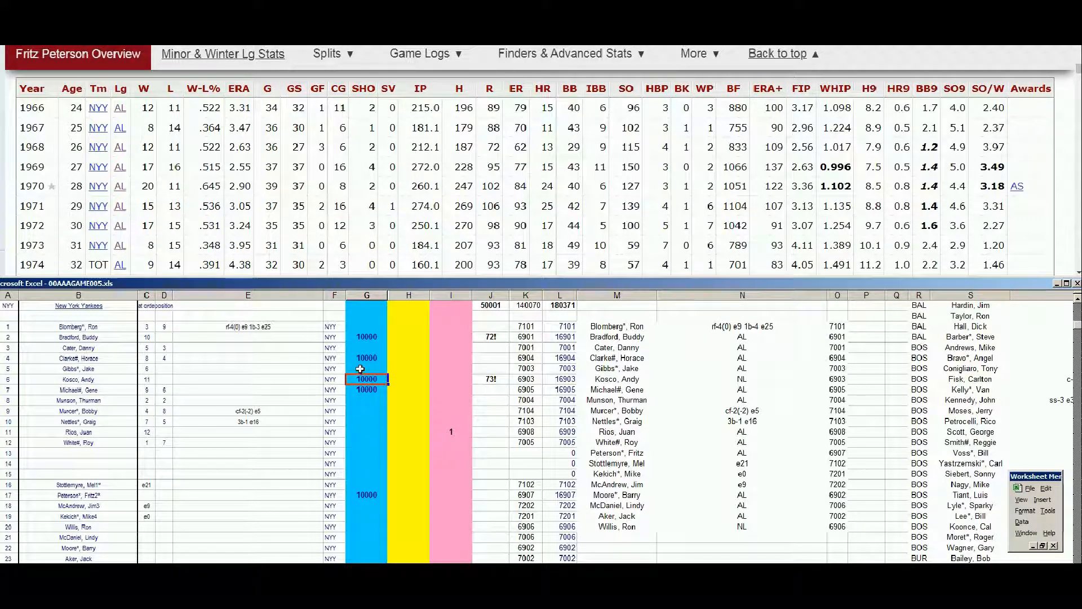
{"action": "left_click", "coordinate": [371, 336]}
{"action": "left_click", "coordinate": [355, 462]}
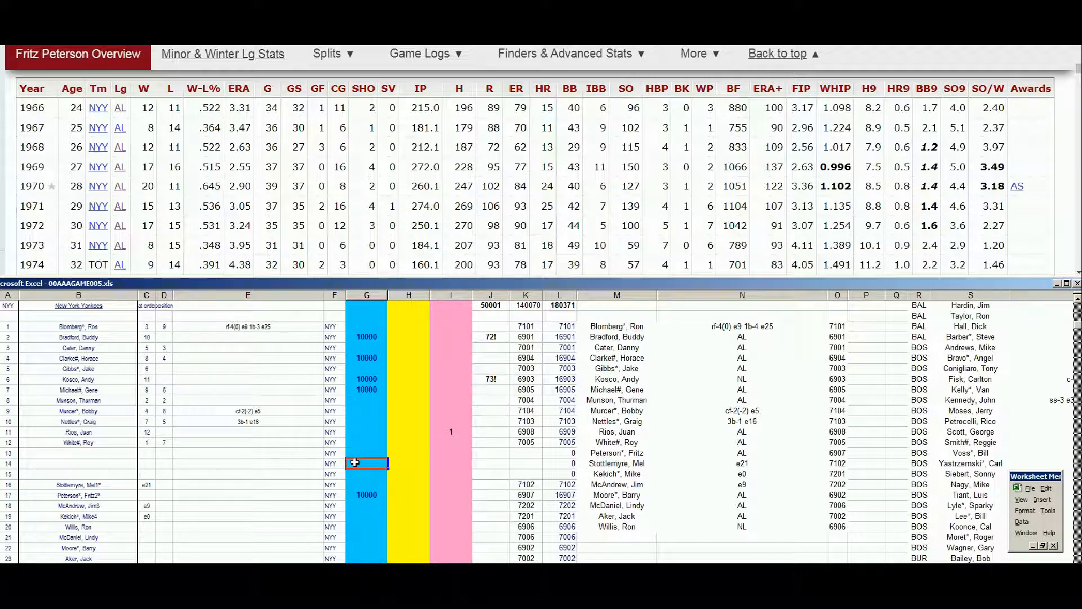
Step: Search Baseball Reference for "barry moore", open Barry Moore's player page and review his pitching seasons
{"action": "left_click_drag", "start_coordinate": [1078, 68], "coordinate": [1078, 54]}
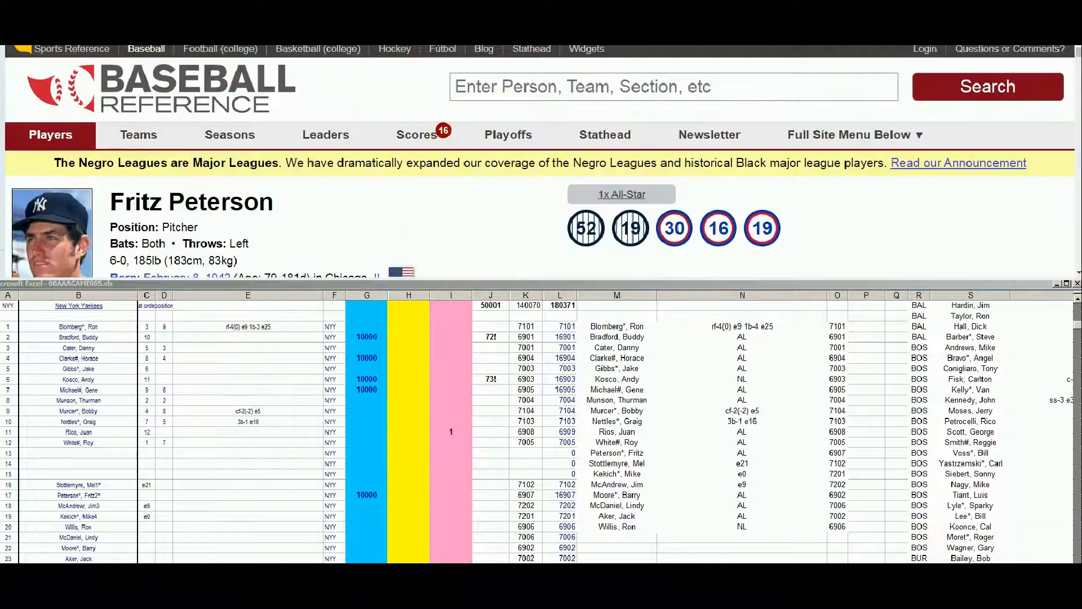
{"action": "left_click", "coordinate": [774, 91]}
{"action": "type", "text": "barry Bonds"}
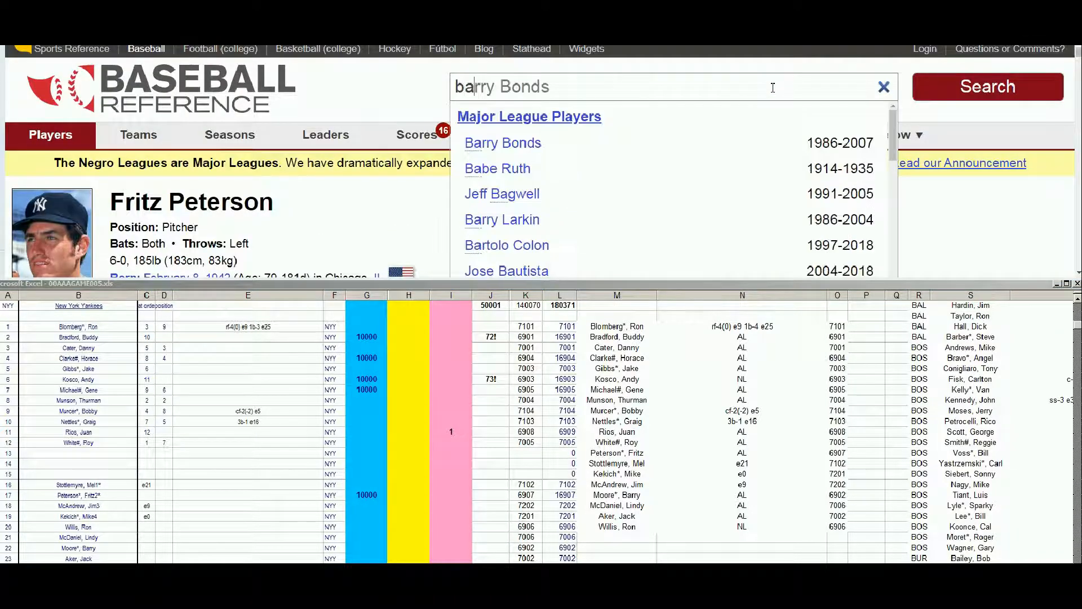
{"action": "type", "text": "y moore"}
{"action": "left_click", "coordinate": [516, 144]}
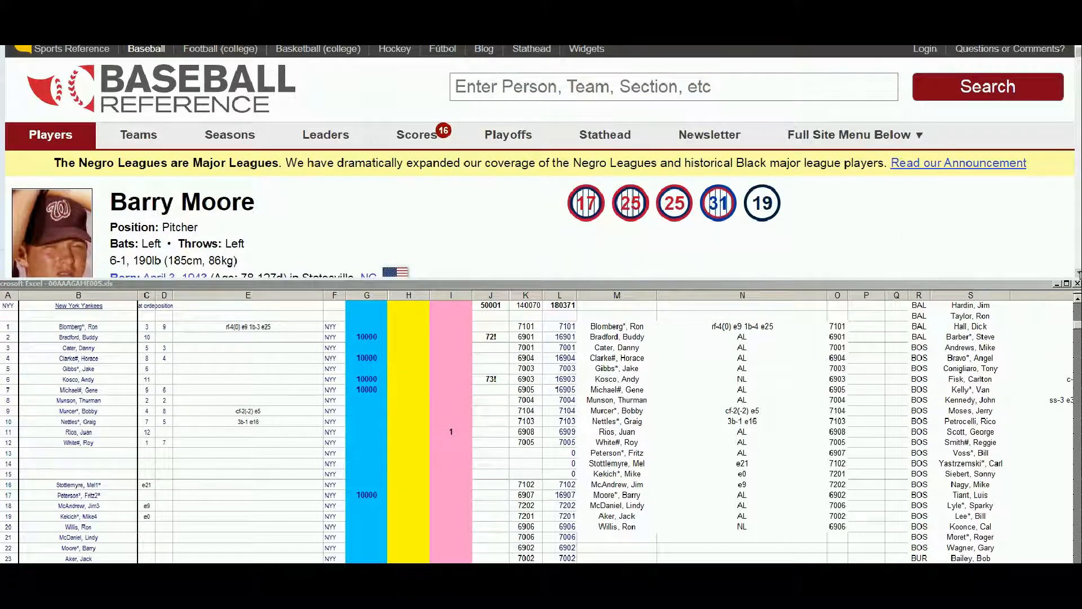
{"action": "scroll", "coordinate": [1079, 274], "scroll_direction": "down", "scroll_amount": 15}
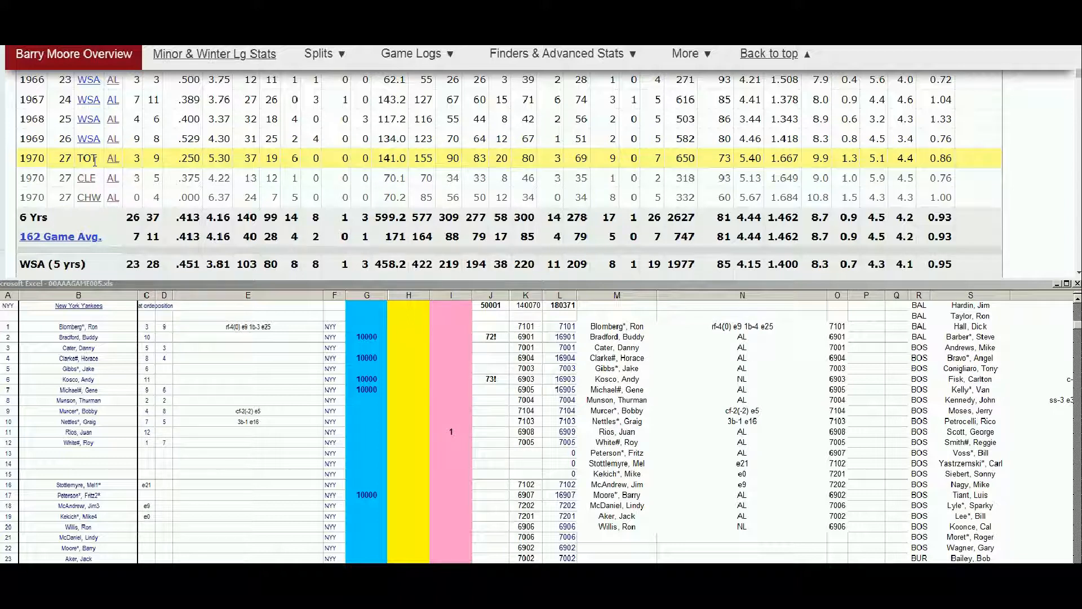
{"action": "left_click", "coordinate": [410, 457]}
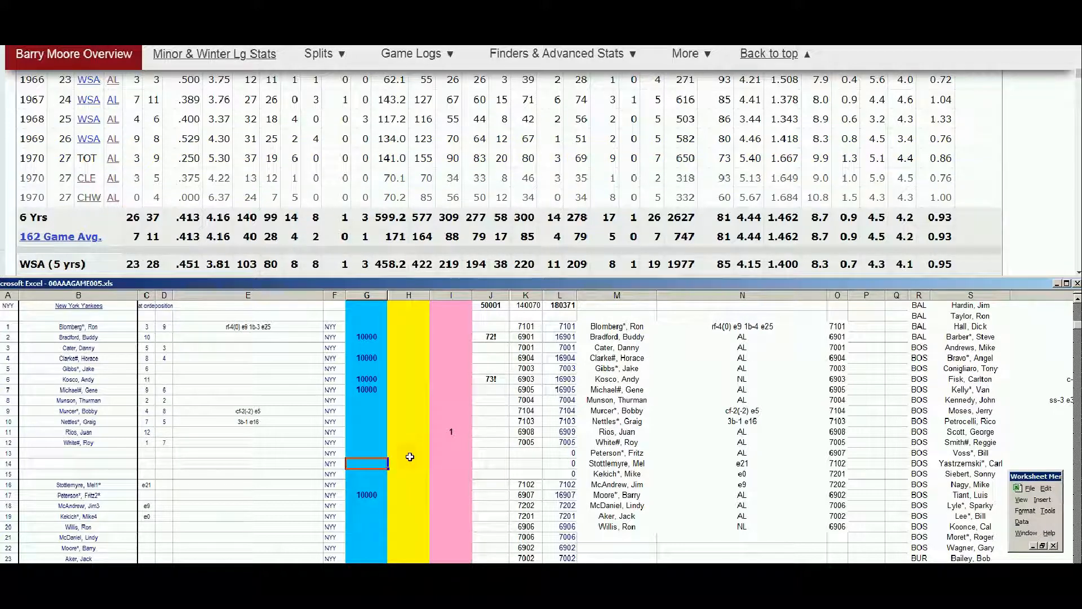
{"action": "key", "text": "Down"}
{"action": "key", "text": "Down"}
{"action": "key", "text": "Down"}
{"action": "key", "text": "Down"}
{"action": "key", "text": "Down"}
{"action": "key", "text": "Down"}
{"action": "key", "text": "Down"}
{"action": "key", "text": "Down"}
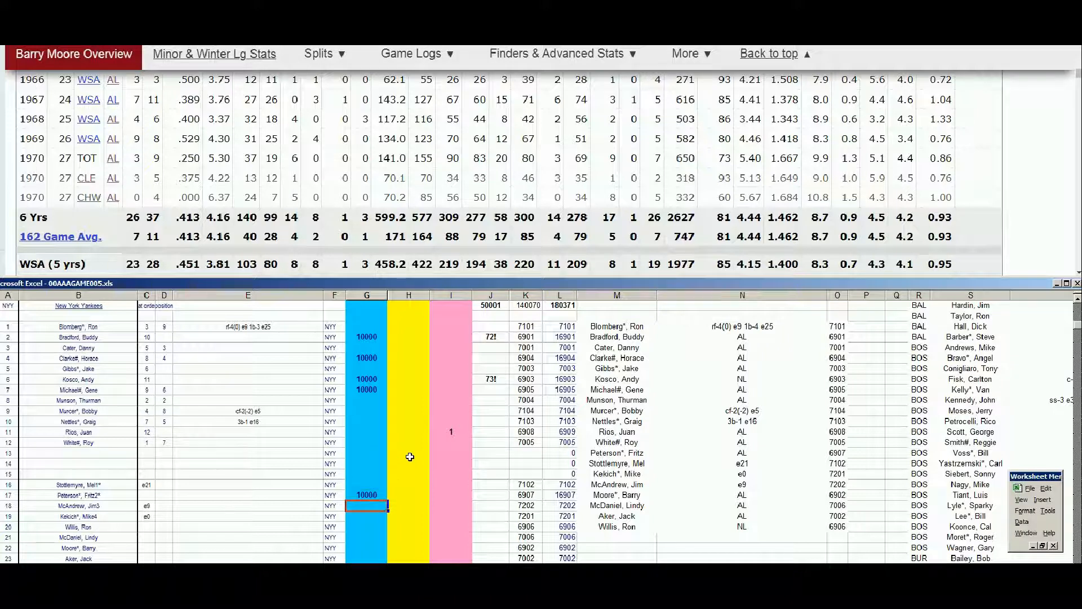
{"action": "key", "text": "Right"}
{"action": "type", "text": "100"}
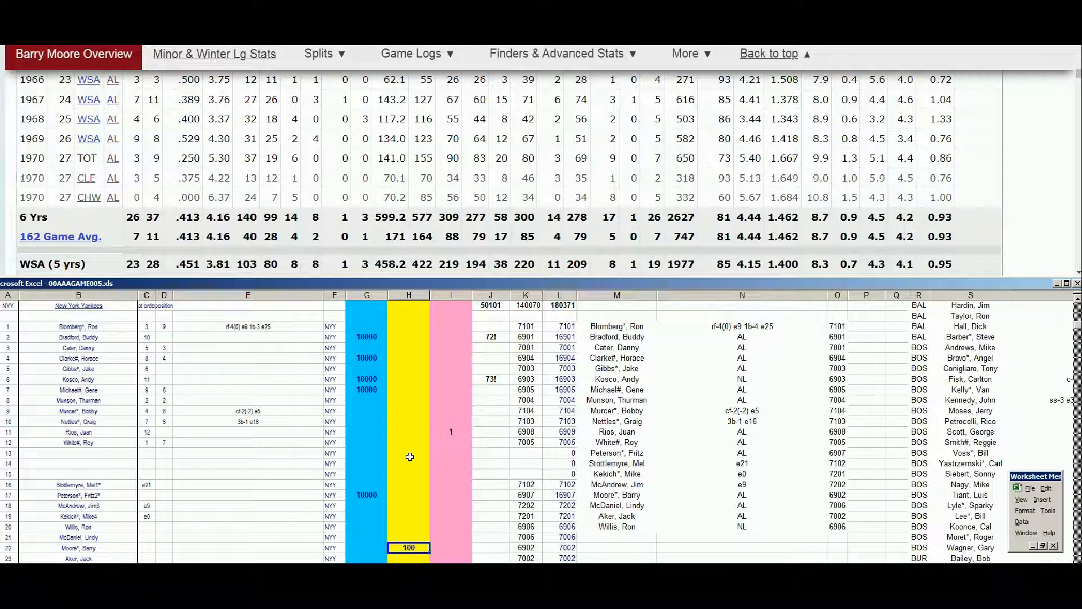
Step: Search Baseball Reference for "ron willis", open Ron Willis's player page and review his pitching seasons
{"action": "left_click_drag", "start_coordinate": [1078, 73], "coordinate": [1078, 50]}
{"action": "left_click", "coordinate": [853, 84]}
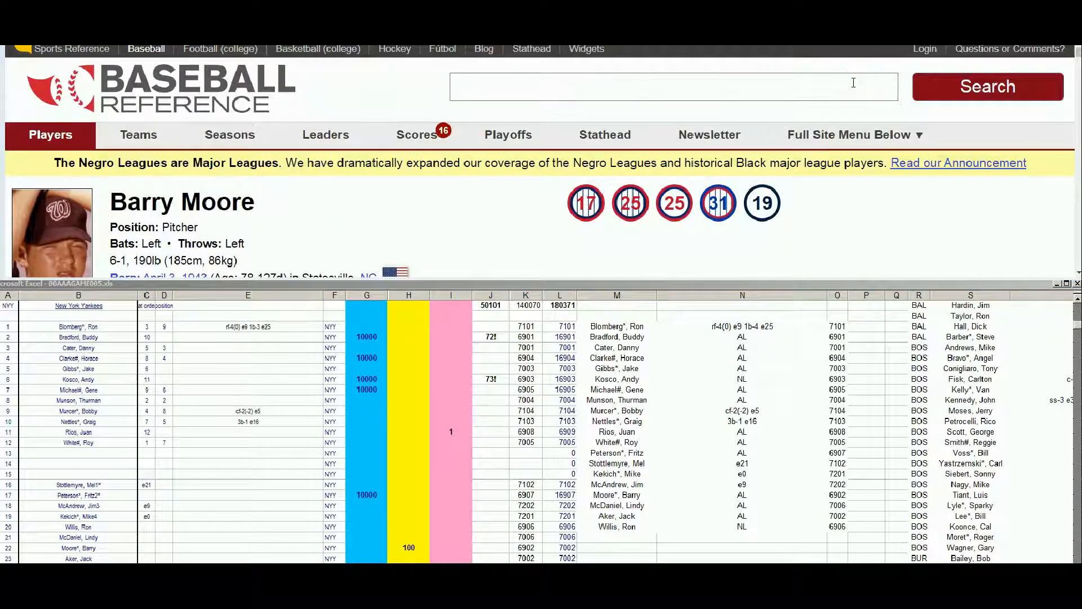
{"action": "type", "text": "willis"}
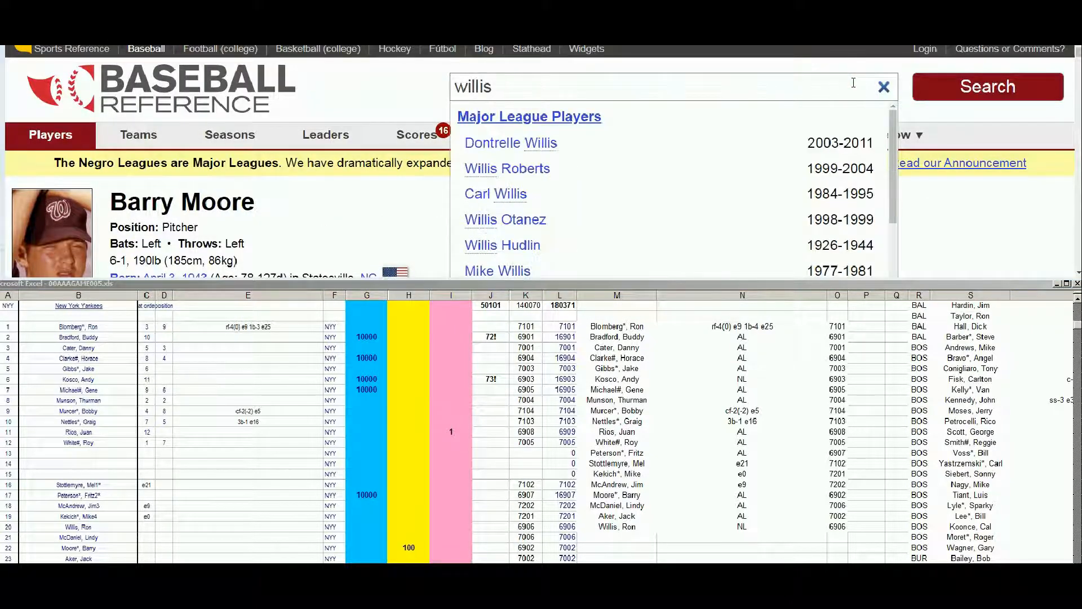
{"action": "key", "text": "Home"}
{"action": "type", "text": "ron"}
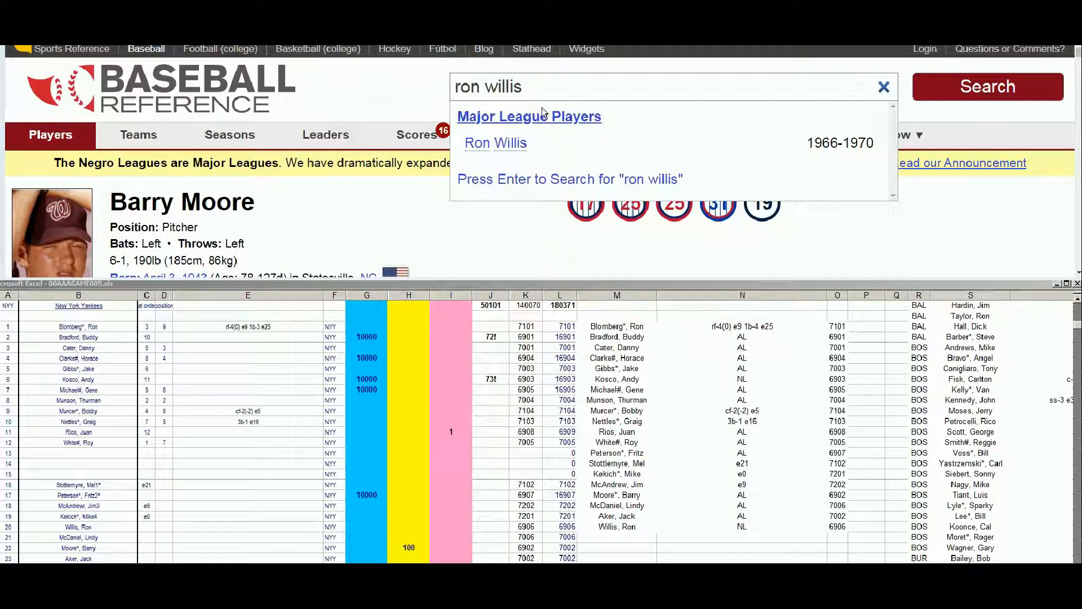
{"action": "left_click", "coordinate": [495, 142]}
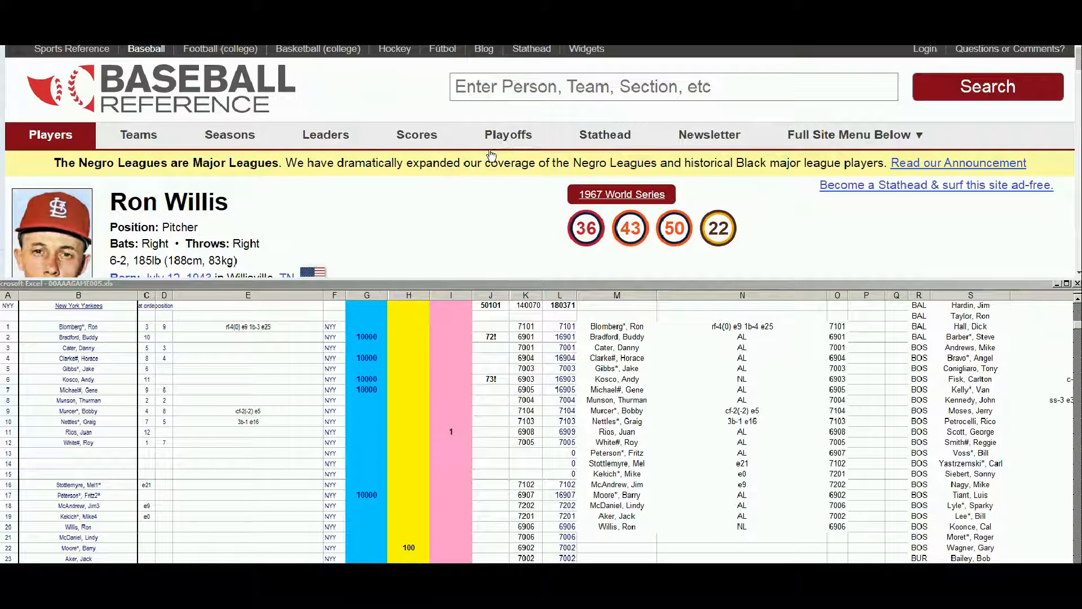
{"action": "left_click", "coordinate": [1077, 274]}
{"action": "scroll", "coordinate": [1077, 275], "scroll_direction": "down", "scroll_amount": 10}
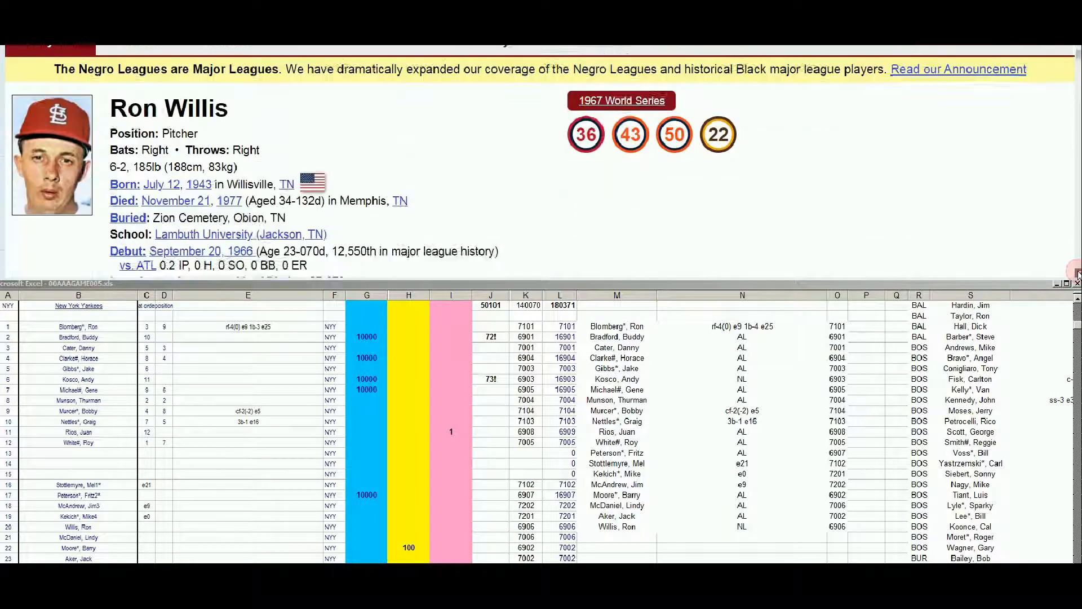
{"action": "scroll", "coordinate": [1077, 275], "scroll_direction": "down", "scroll_amount": 4}
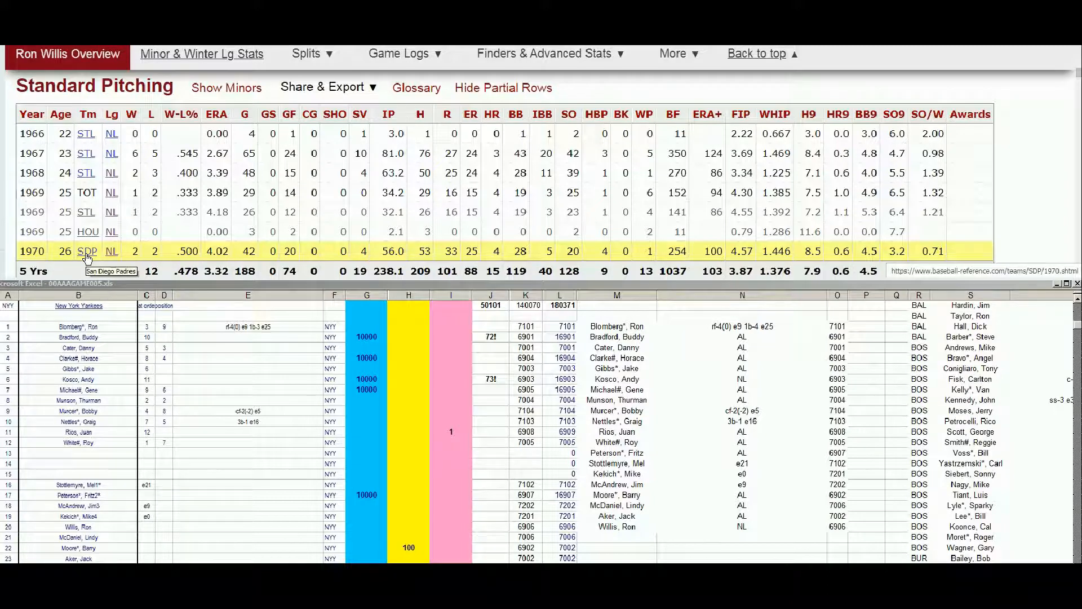
{"action": "mouse_move", "coordinate": [221, 216]}
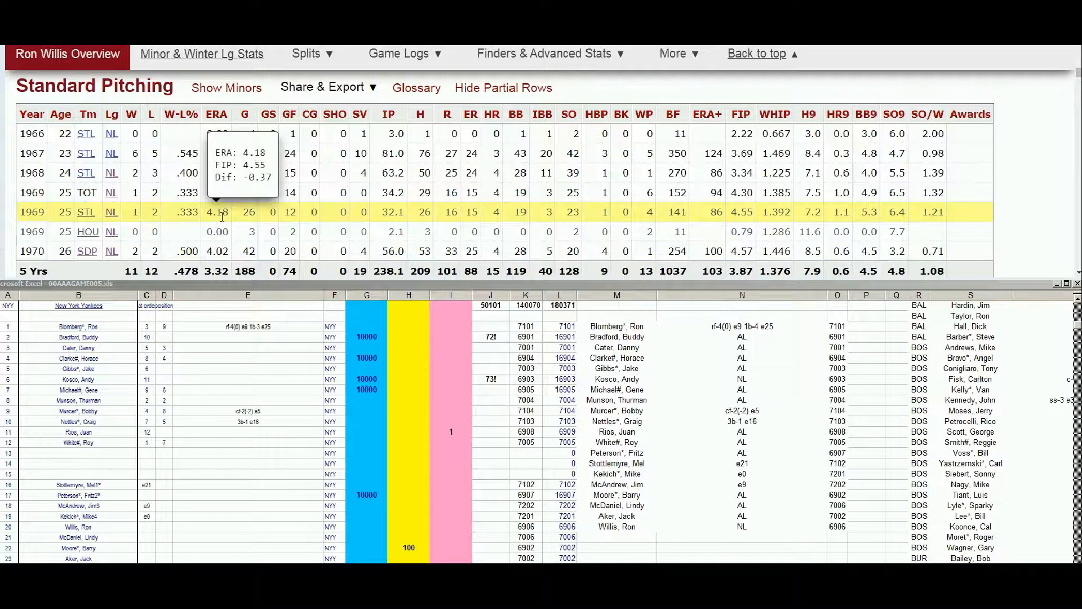
{"action": "mouse_move", "coordinate": [231, 253]}
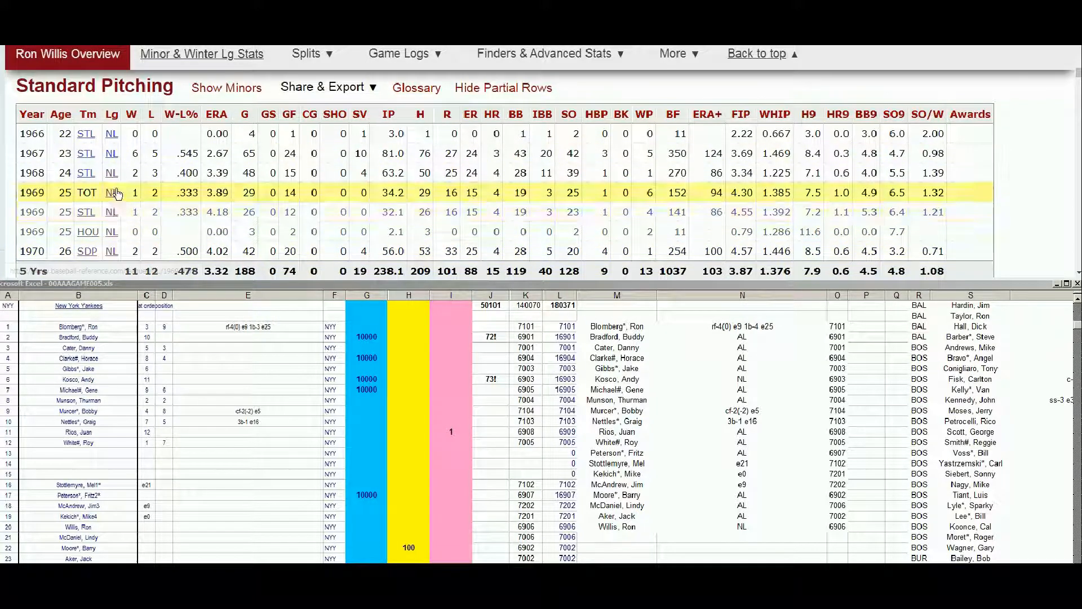
Step: Open the 1970 (REPRINT) roster PDF from Gary's Baseball Season Roster Page and check the San Diego Padres pitchers
{"action": "left_click", "coordinate": [349, 34]}
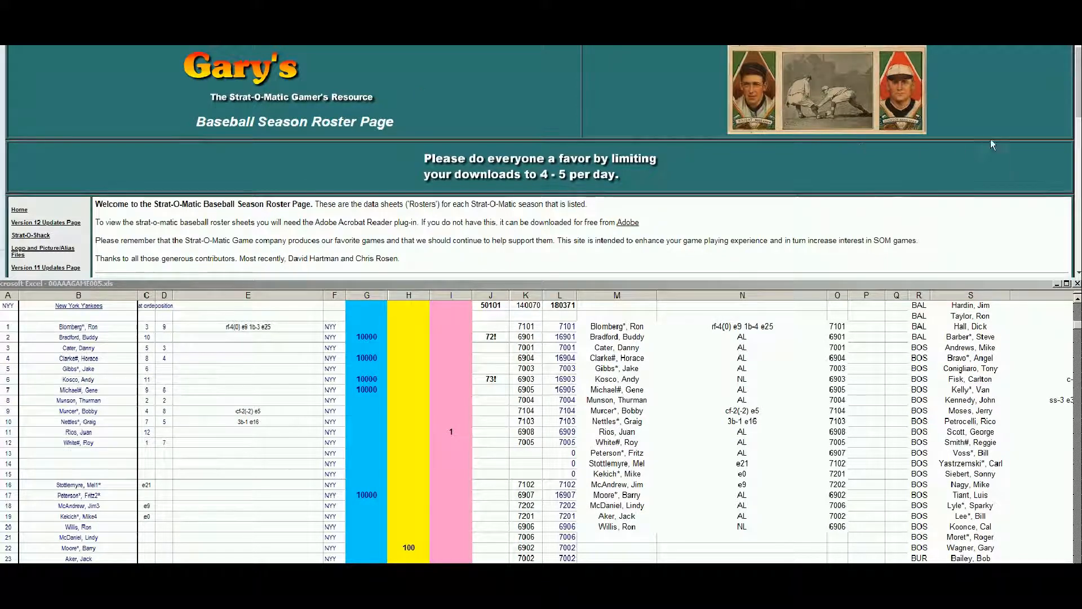
{"action": "scroll", "coordinate": [1078, 107], "scroll_direction": "down", "scroll_amount": 4}
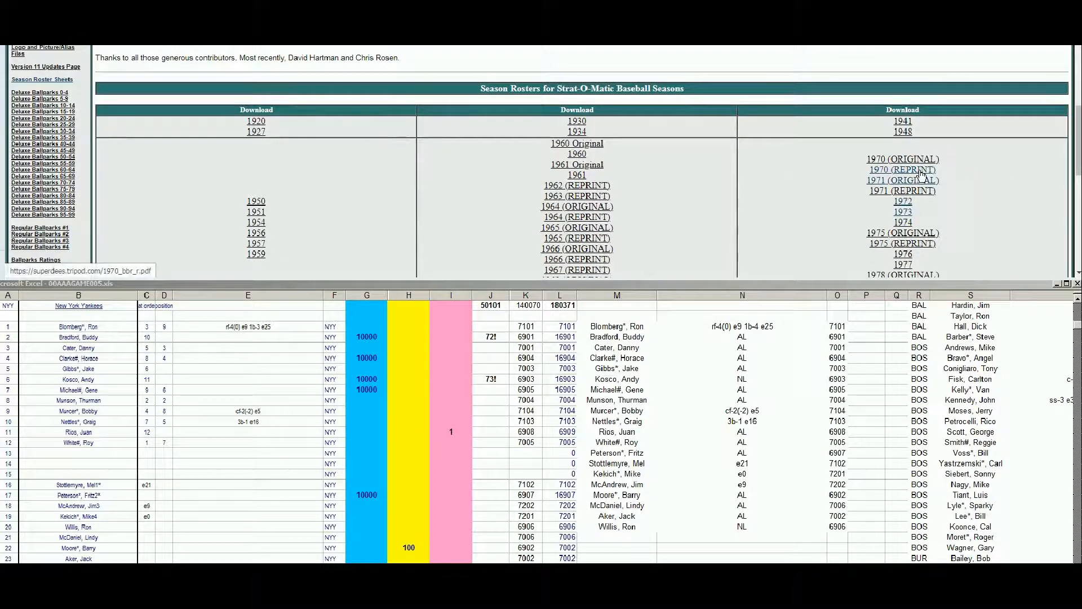
{"action": "left_click", "coordinate": [922, 174]}
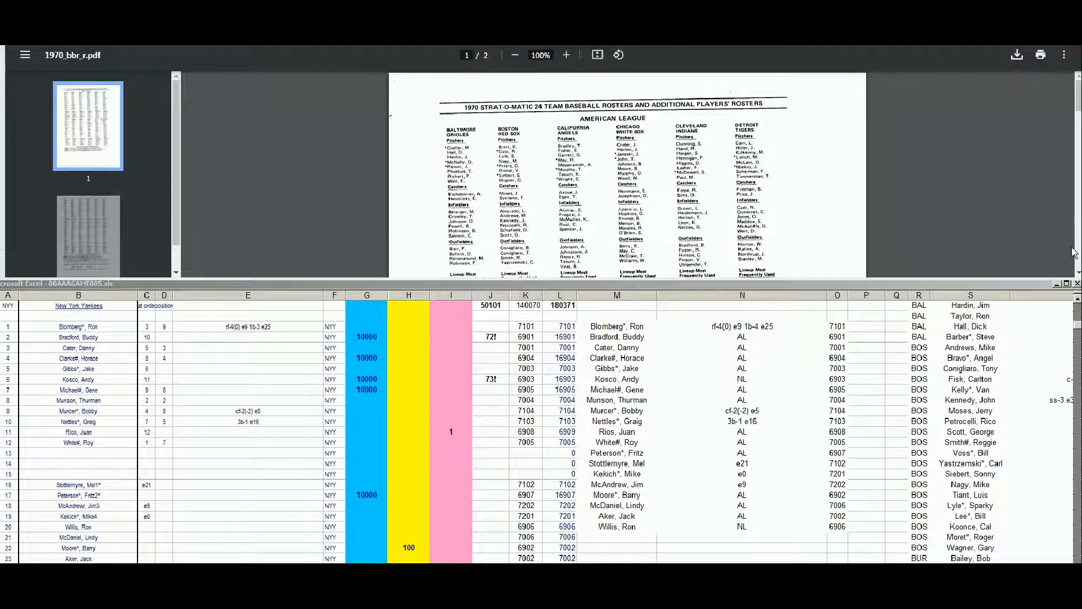
{"action": "scroll", "coordinate": [1078, 275], "scroll_direction": "down", "scroll_amount": 10}
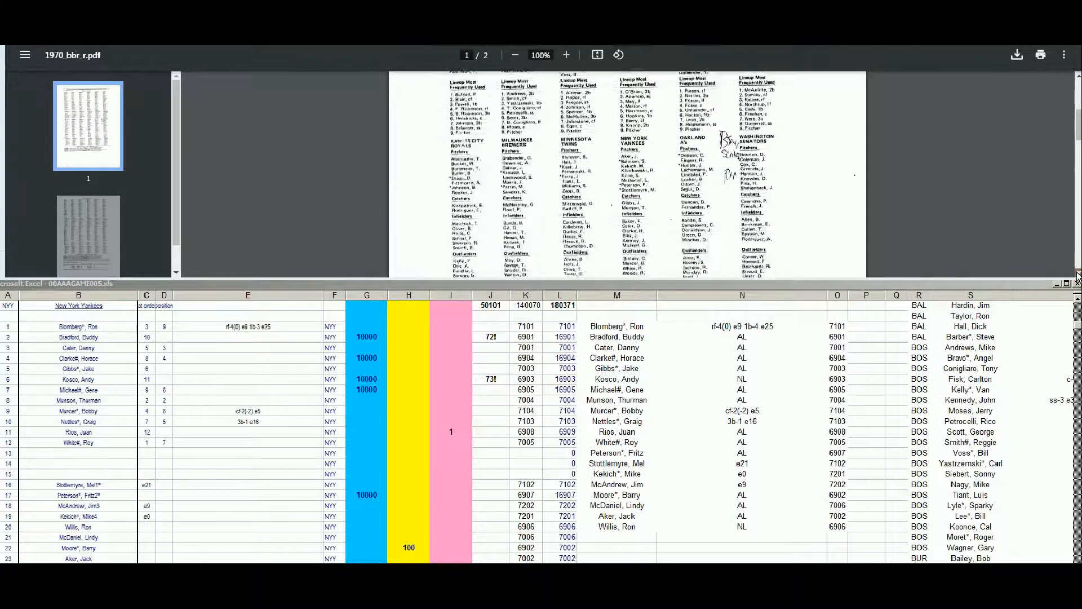
{"action": "scroll", "coordinate": [1078, 276], "scroll_direction": "down", "scroll_amount": 8}
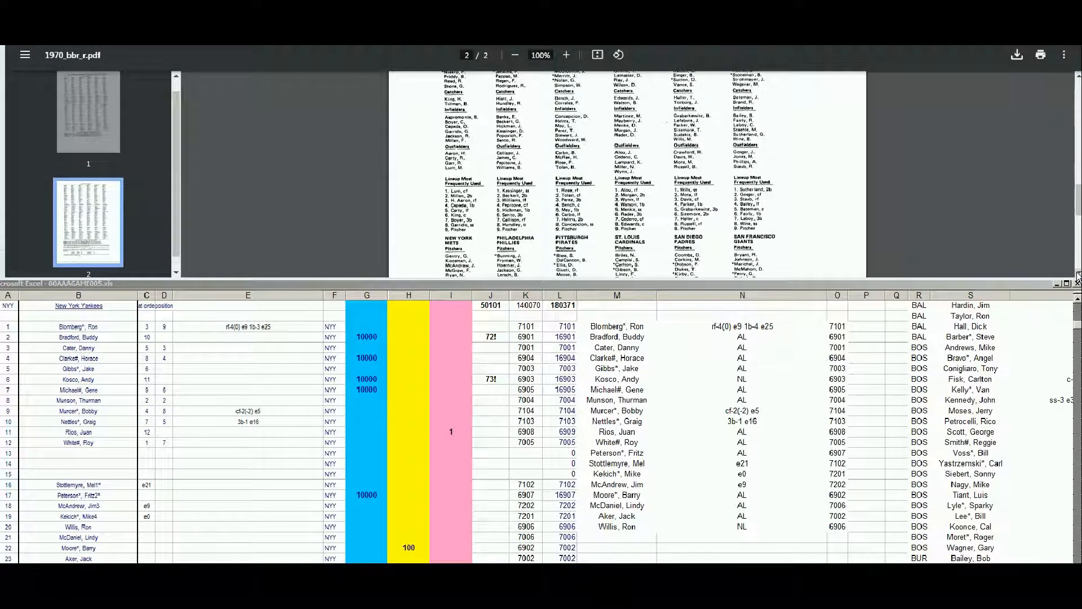
{"action": "scroll", "coordinate": [1078, 275], "scroll_direction": "down", "scroll_amount": 3}
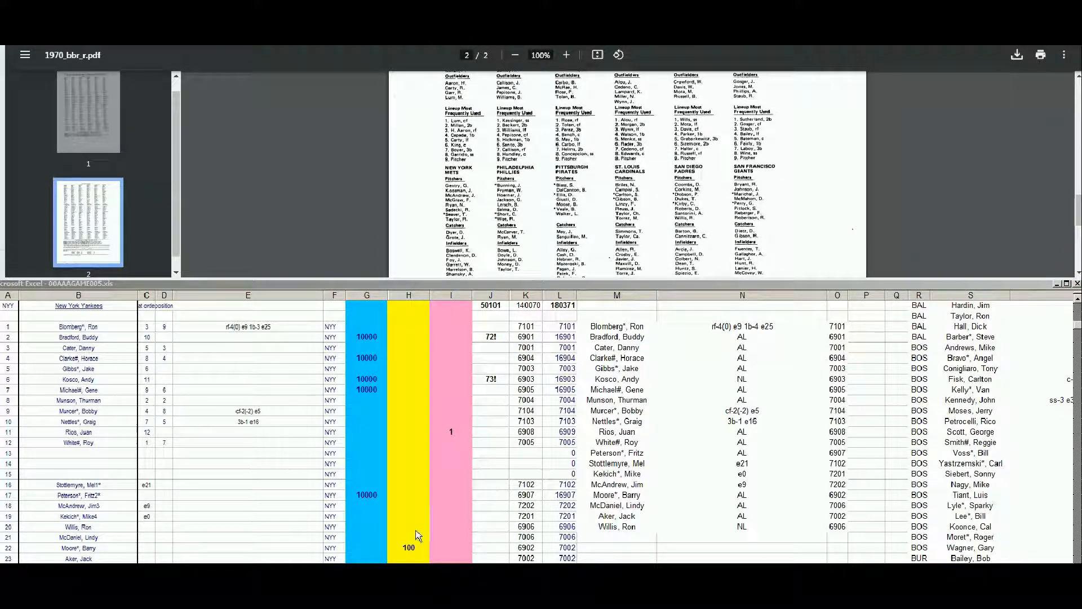
{"action": "left_click", "coordinate": [414, 543]}
{"action": "left_click", "coordinate": [415, 520]}
{"action": "left_click", "coordinate": [415, 525]}
{"action": "type", "text": "100"}
{"action": "key", "text": "Up"}
{"action": "key", "text": "Down"}
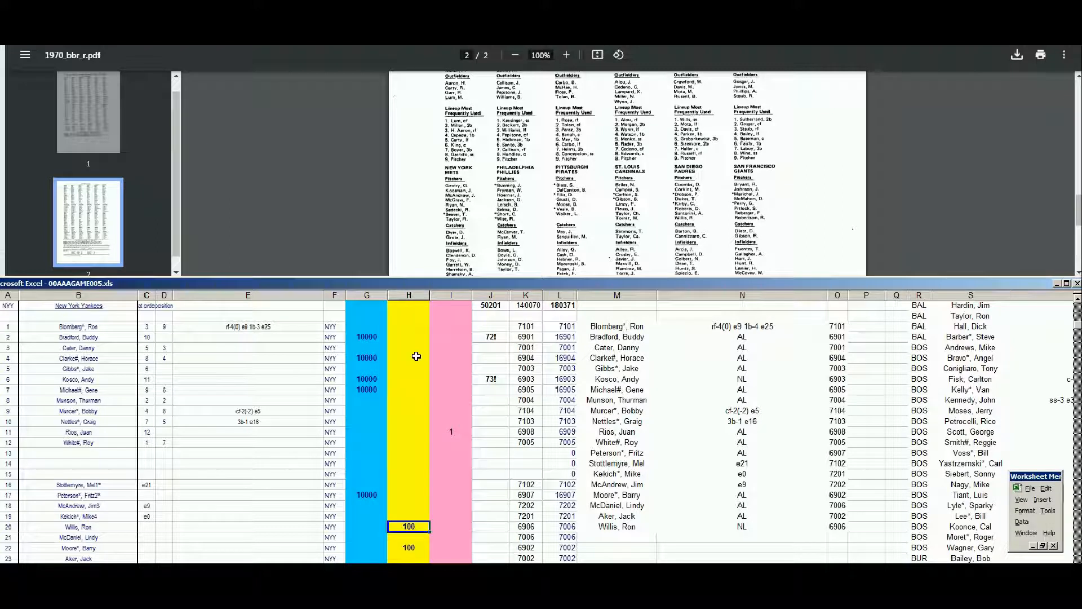
{"action": "left_click", "coordinate": [378, 336]}
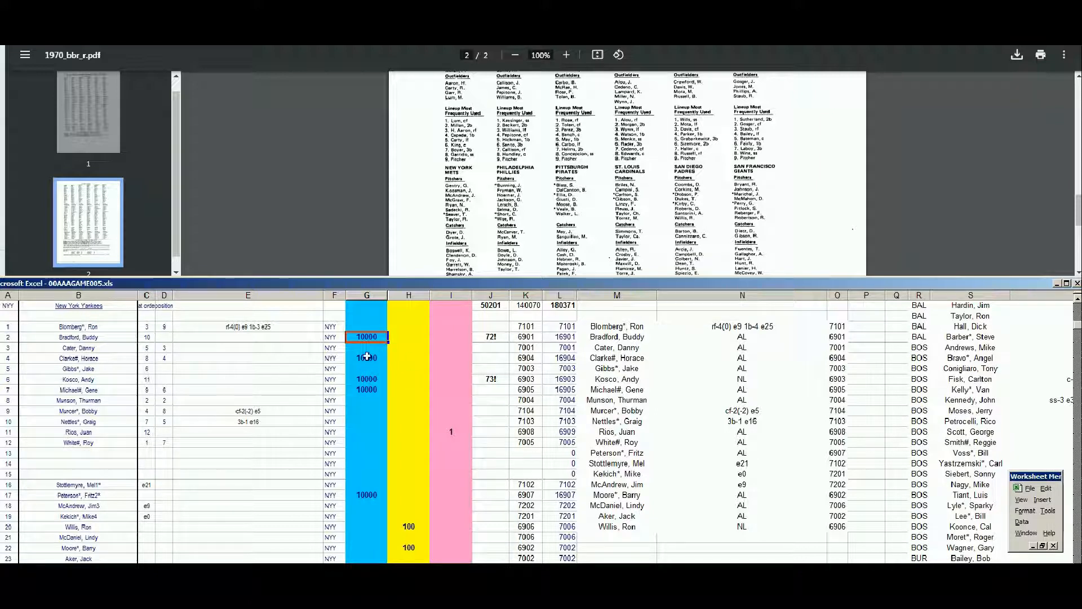
{"action": "left_click", "coordinate": [367, 357]}
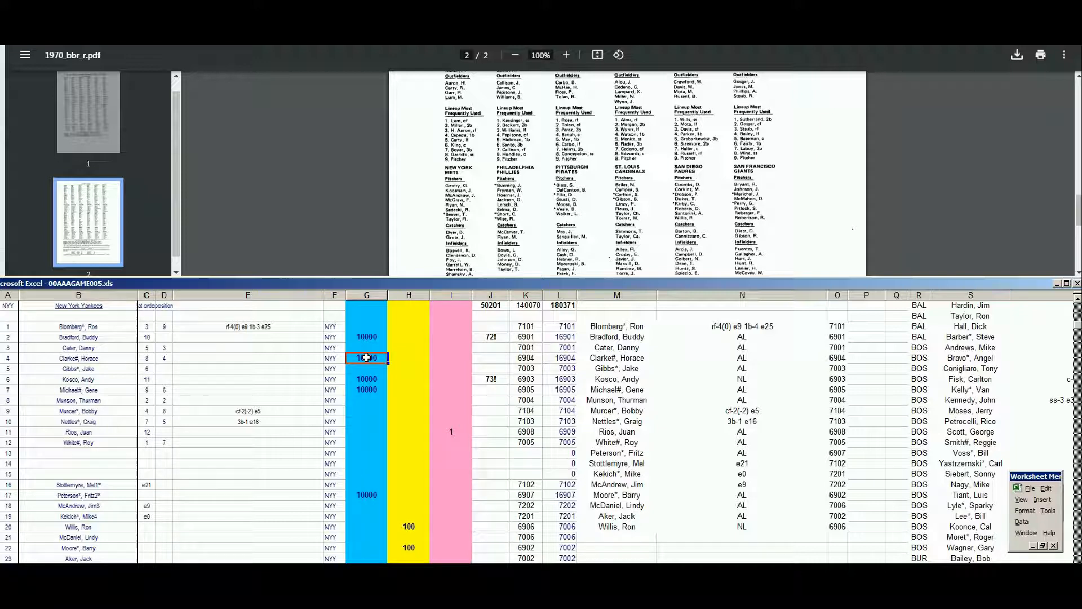
{"action": "left_click", "coordinate": [372, 495]}
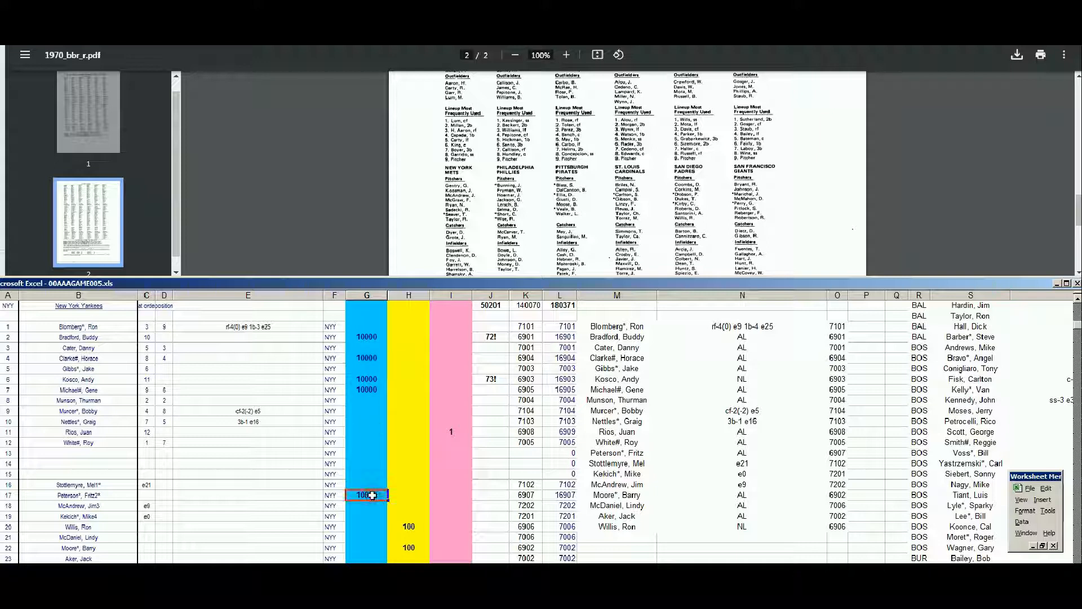
{"action": "left_click", "coordinate": [373, 379]}
{"action": "left_click", "coordinate": [408, 348]}
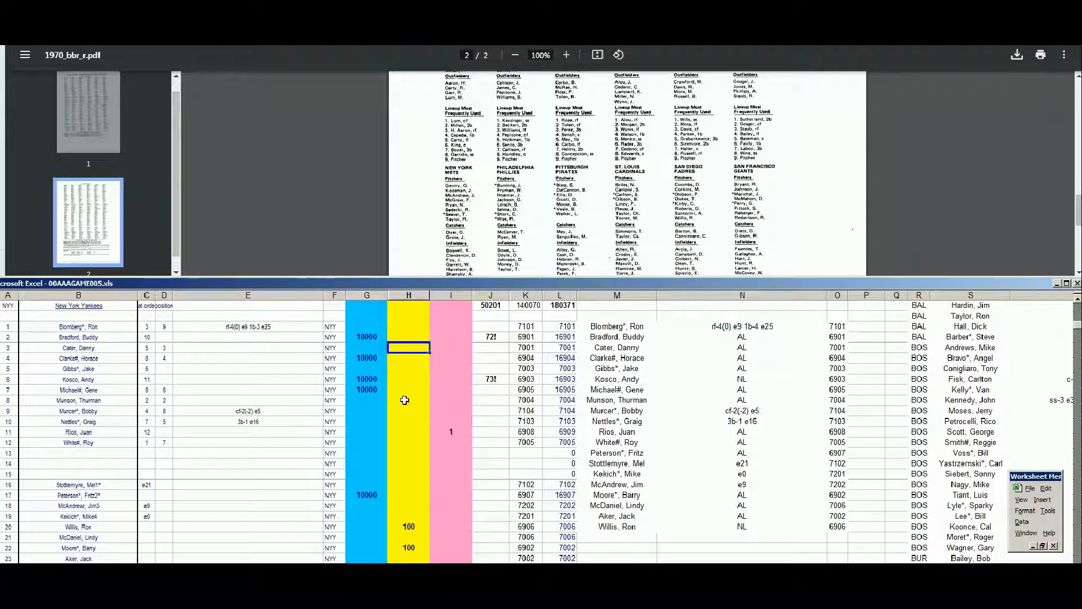
{"action": "left_click", "coordinate": [93, 419]}
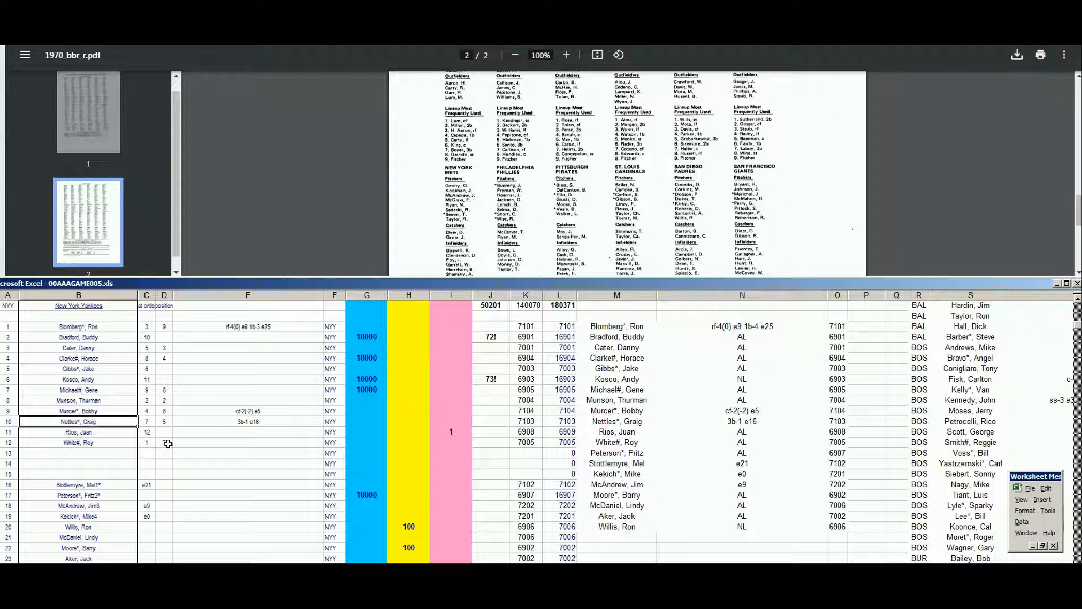